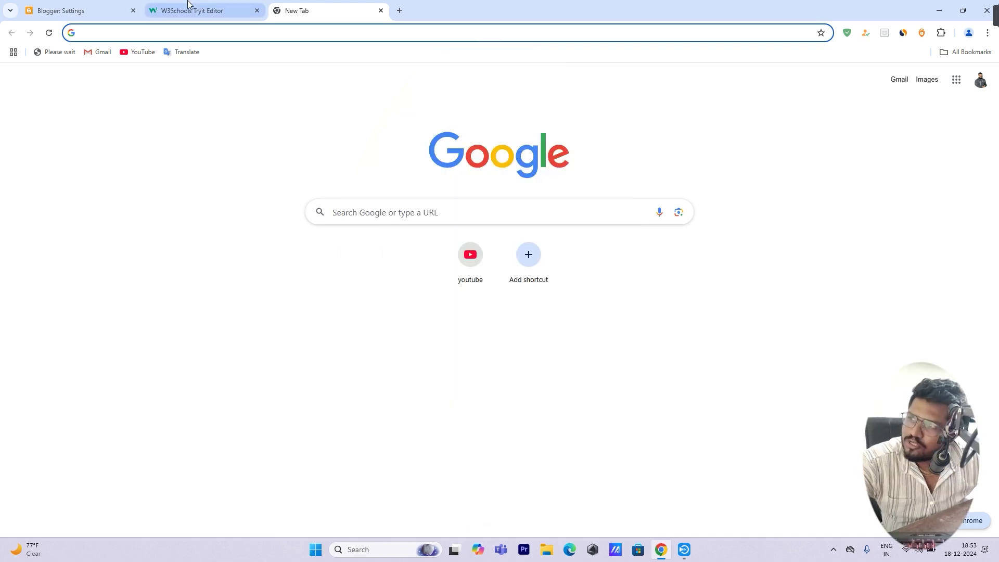
- Enable lazy loading of images and WebP image serving in the Posts section of the Blogger settings
click(73, 9)
scroll(326, 260, down, 15)
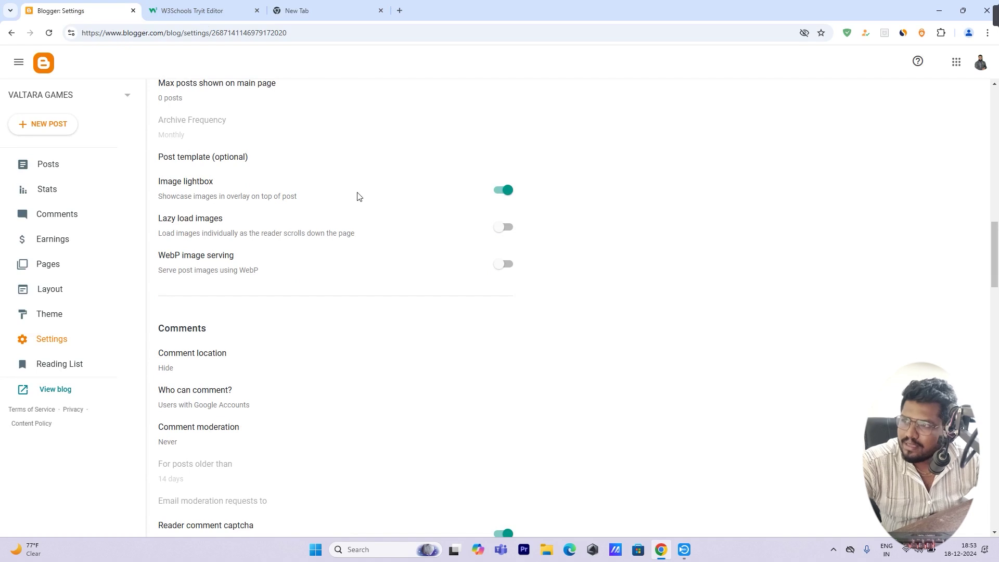
click(503, 228)
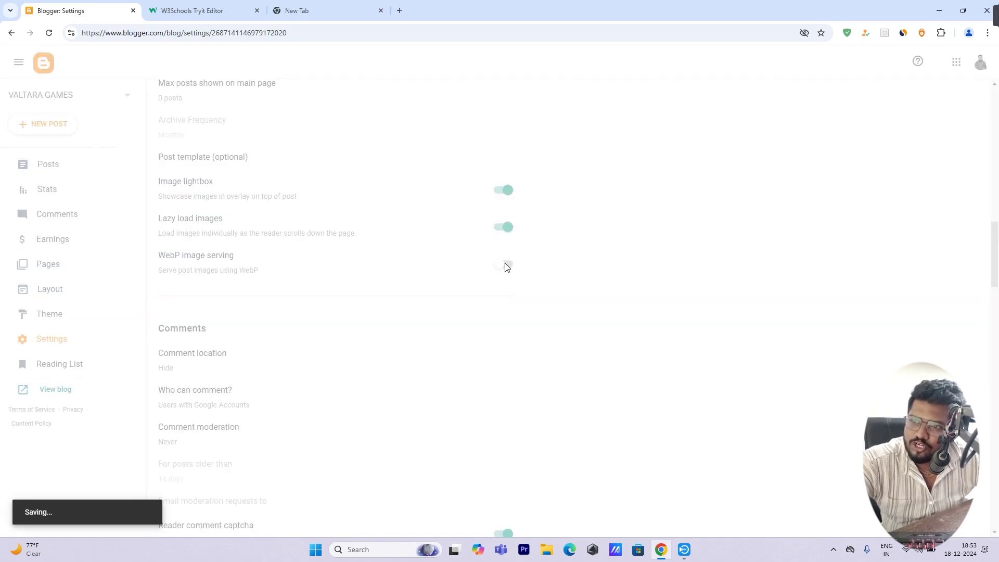
click(504, 265)
- Enable the search description under Meta tags and close its text entry without adding a description
scroll(304, 273, down, 18)
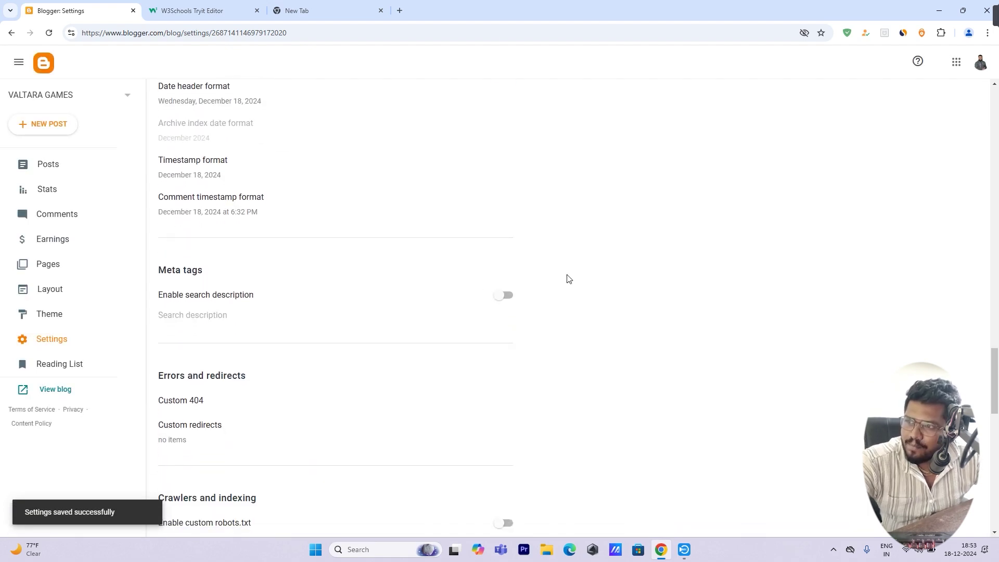
click(504, 296)
click(214, 315)
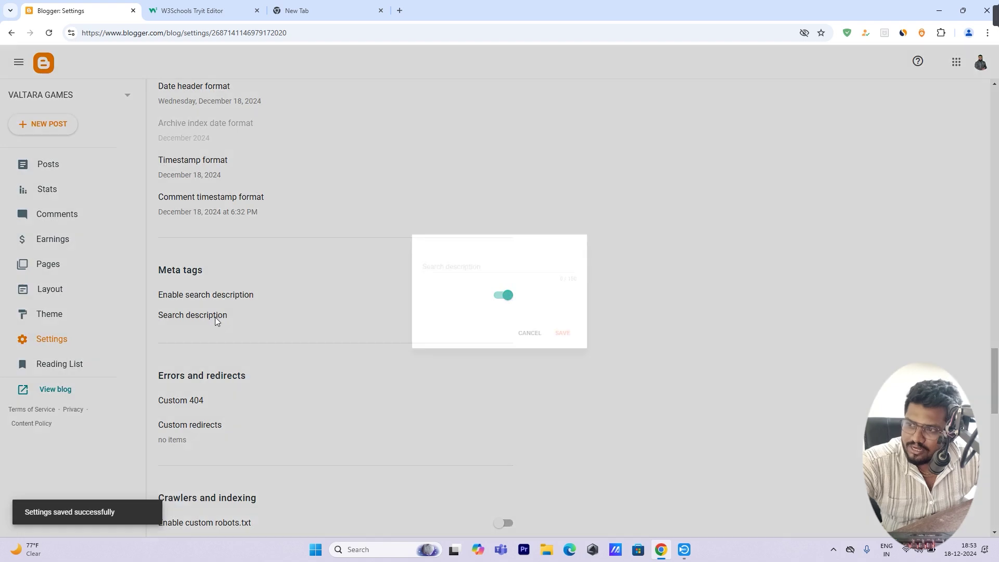
click(536, 341)
- Enable custom robots.txt and custom robots header tags under Crawlers and indexing, leaving the robots.txt text unentered
scroll(266, 249, down, 4)
scroll(260, 257, down, 2)
click(503, 211)
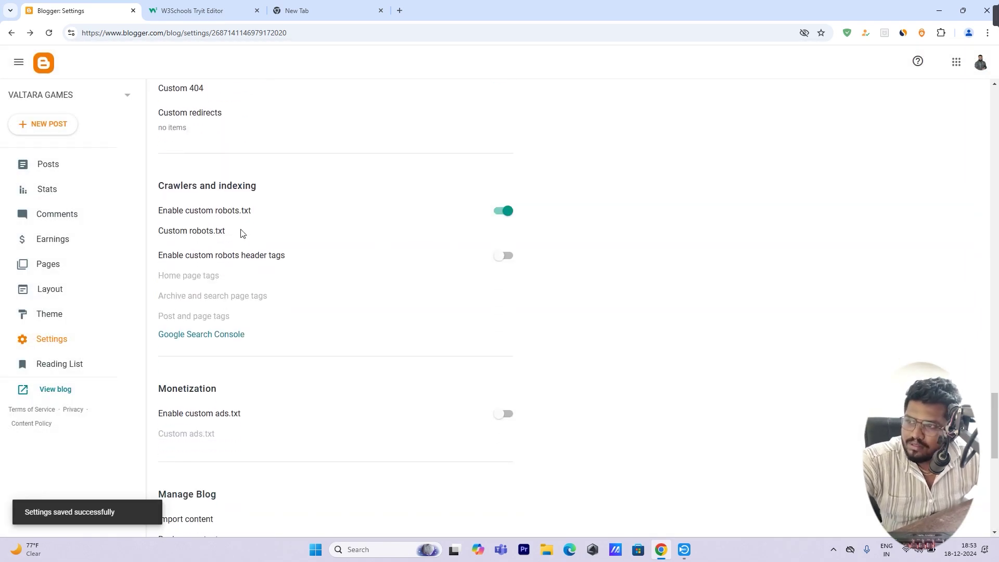
click(219, 234)
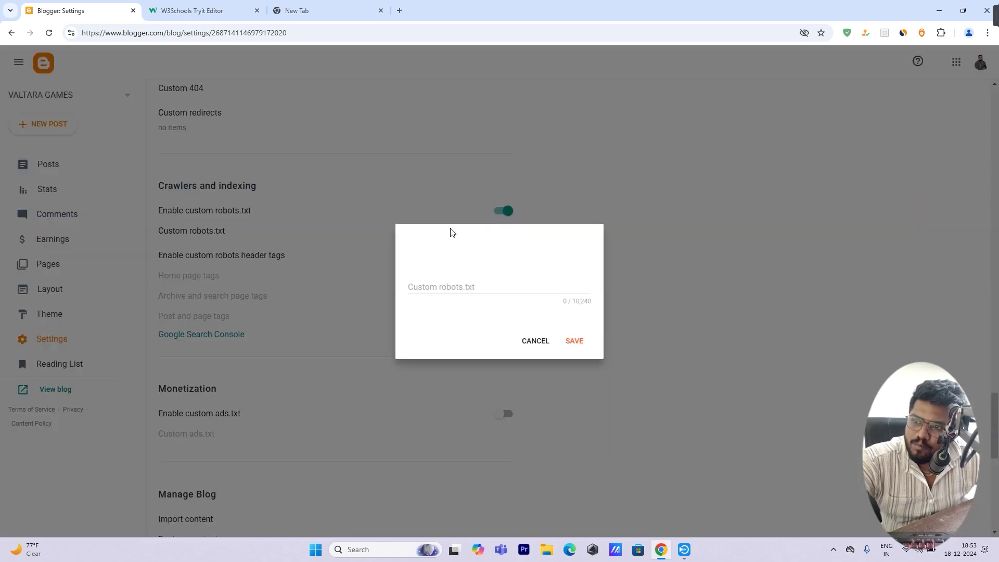
click(536, 341)
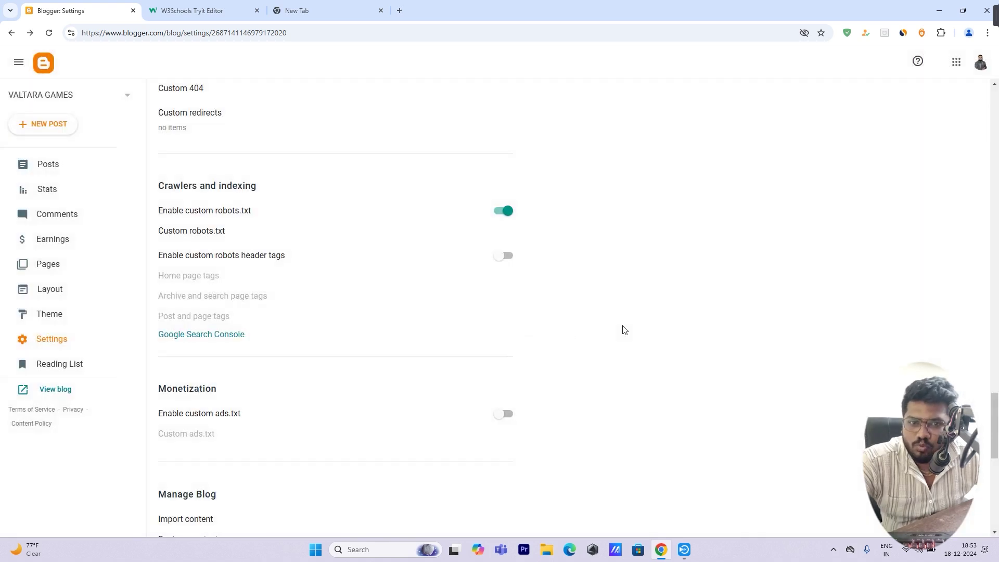
click(505, 255)
- Review the blog settings from the crawler options back up to the search engine visibility option under Privacy
scroll(208, 275, down, 2)
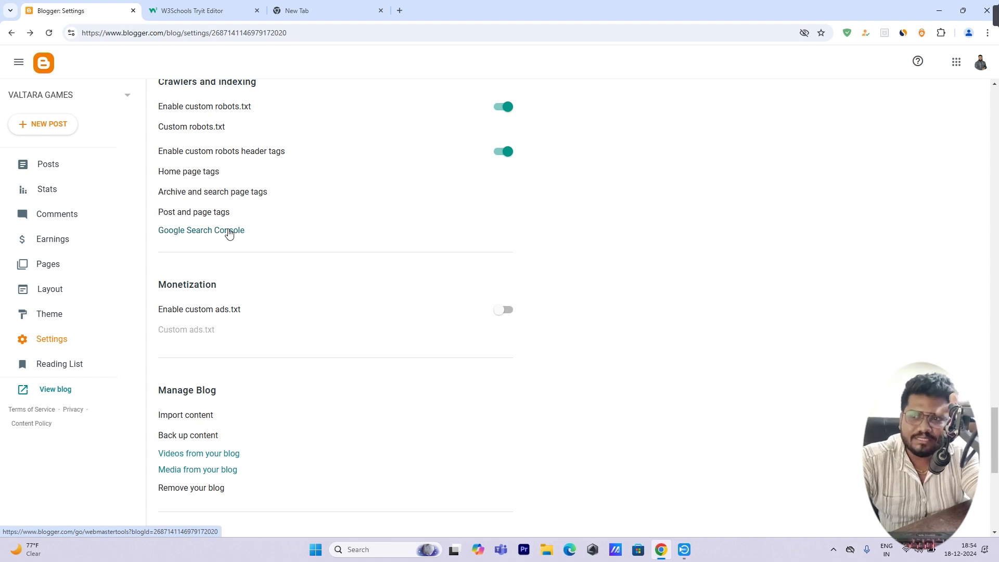
scroll(417, 435, up, 10)
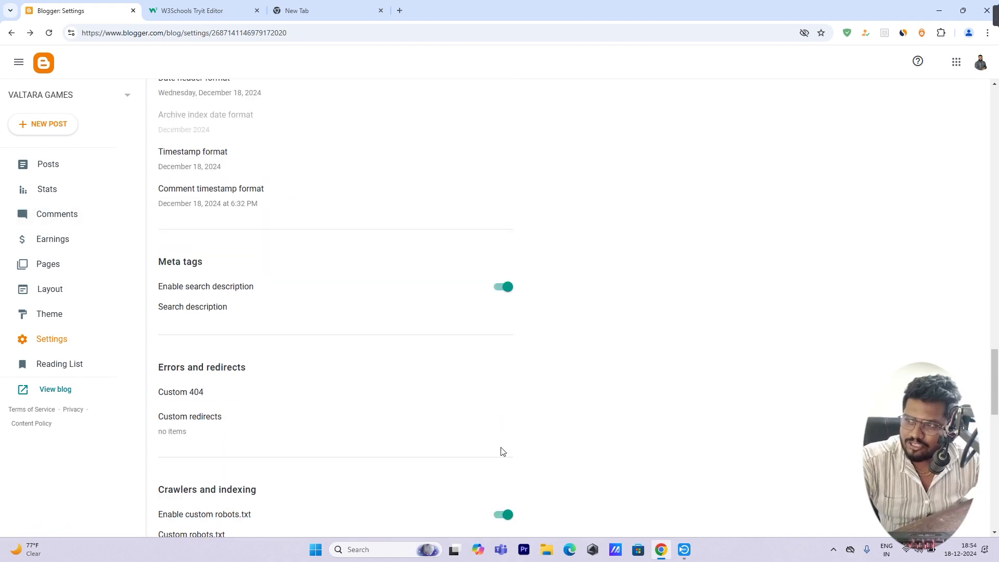
scroll(323, 335, down, 2)
scroll(327, 335, up, 13)
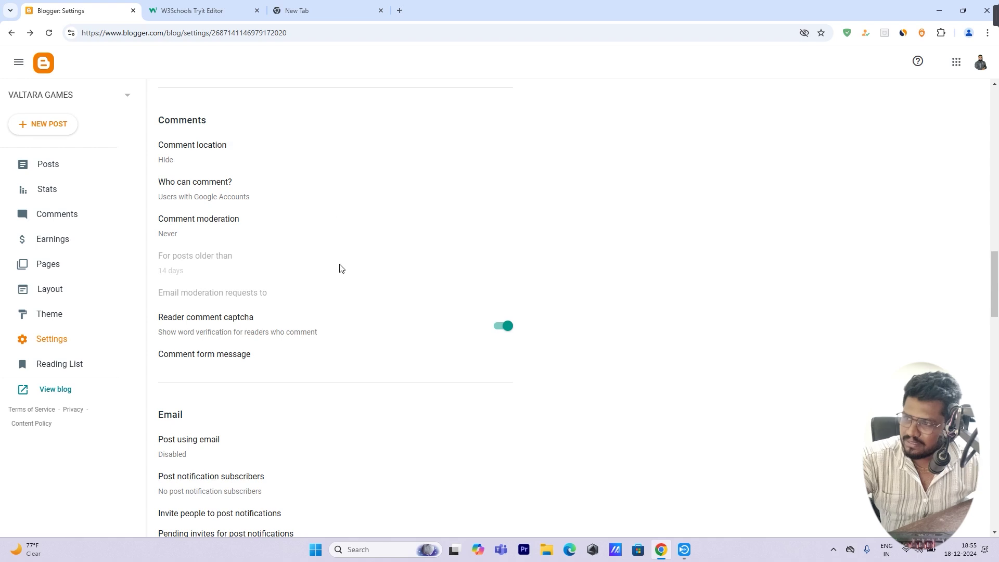
scroll(359, 276, up, 15)
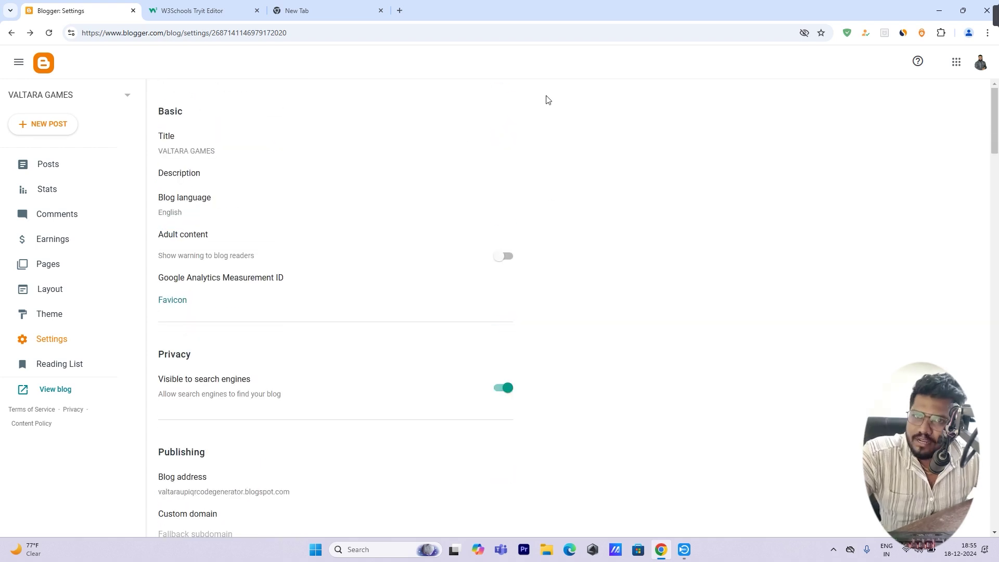
scroll(289, 285, down, 1)
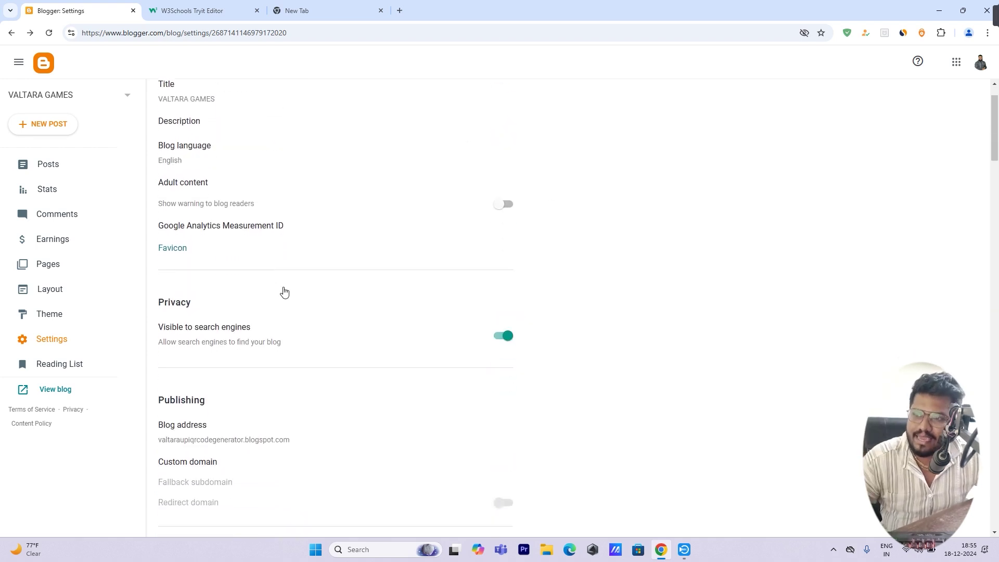
scroll(334, 363, up, 1)
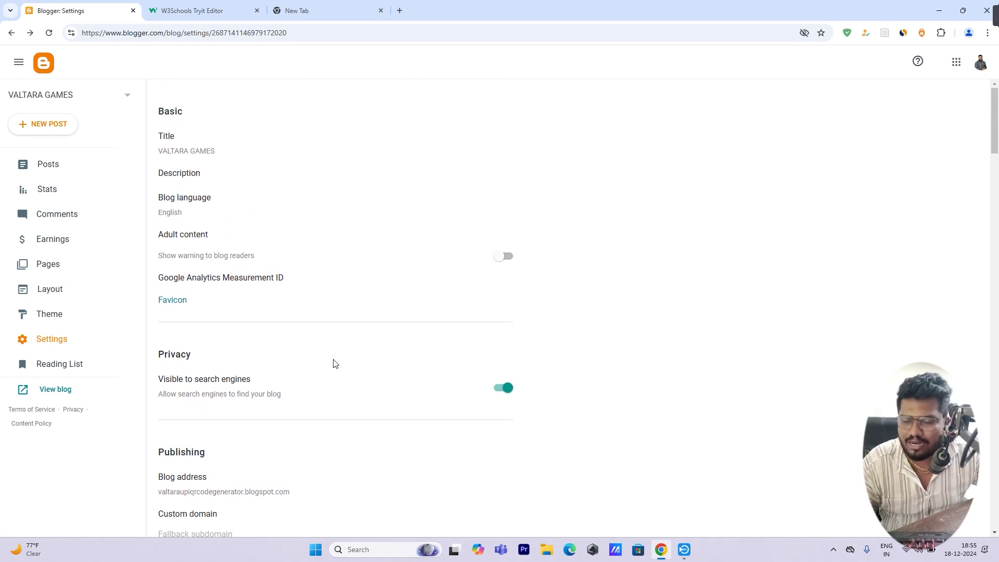
scroll(299, 281, down, 1)
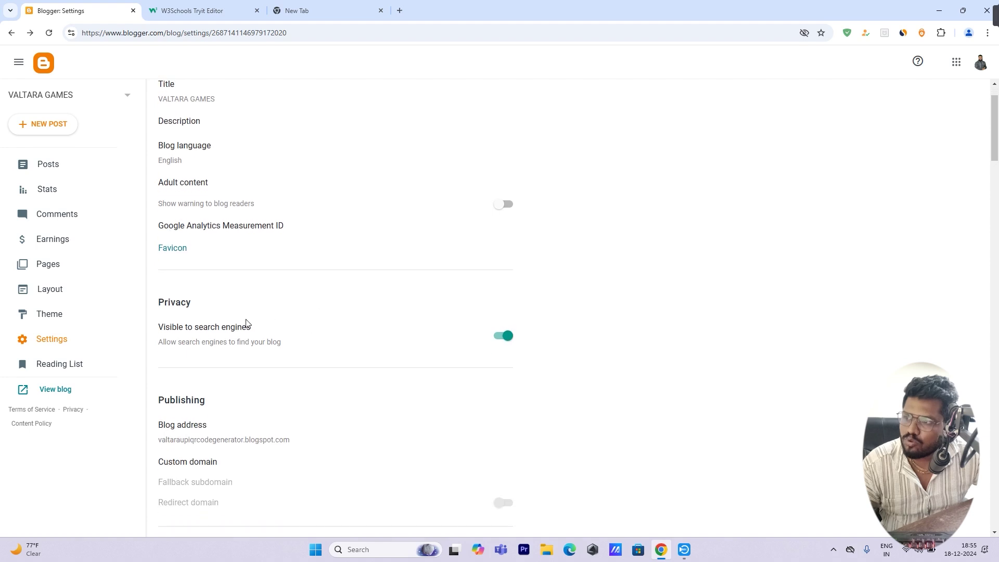
drag(159, 327, 273, 324)
click(272, 324)
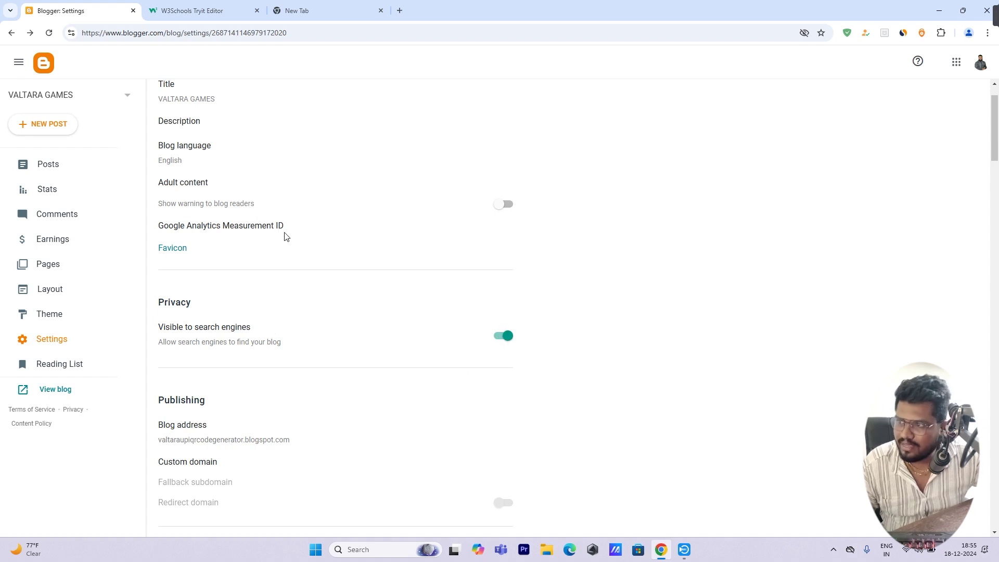
- Review the image lightbox, lazy load images and WebP image serving options in the Posts settings
scroll(284, 236, down, 6)
scroll(285, 237, down, 10)
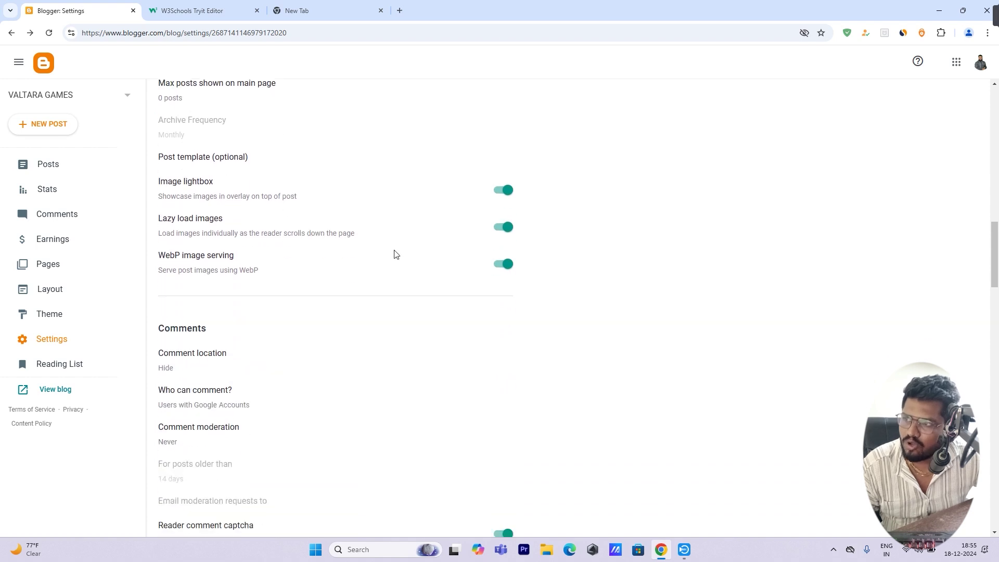
scroll(386, 250, up, 1)
drag(157, 233, 281, 335)
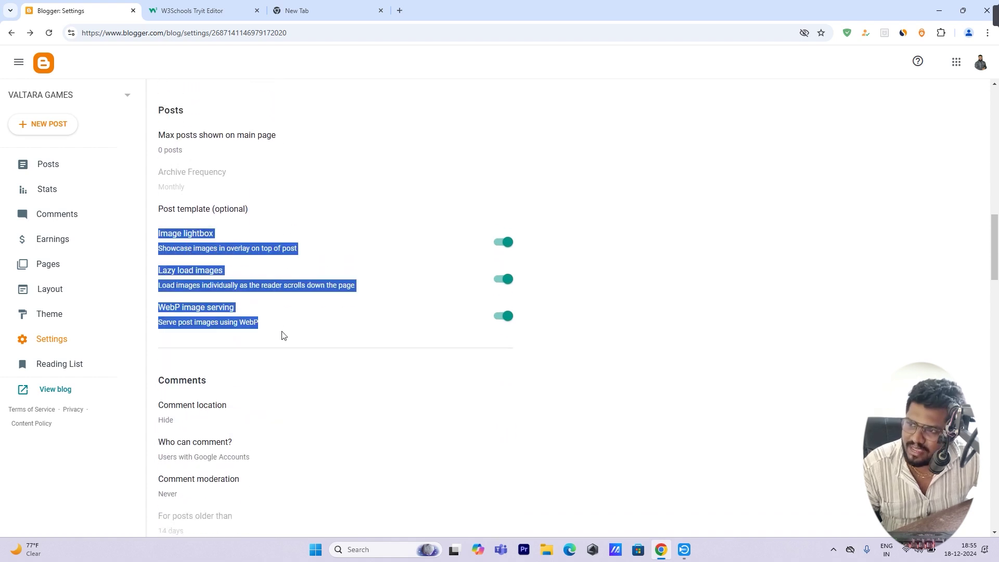
click(180, 258)
drag(158, 270, 243, 273)
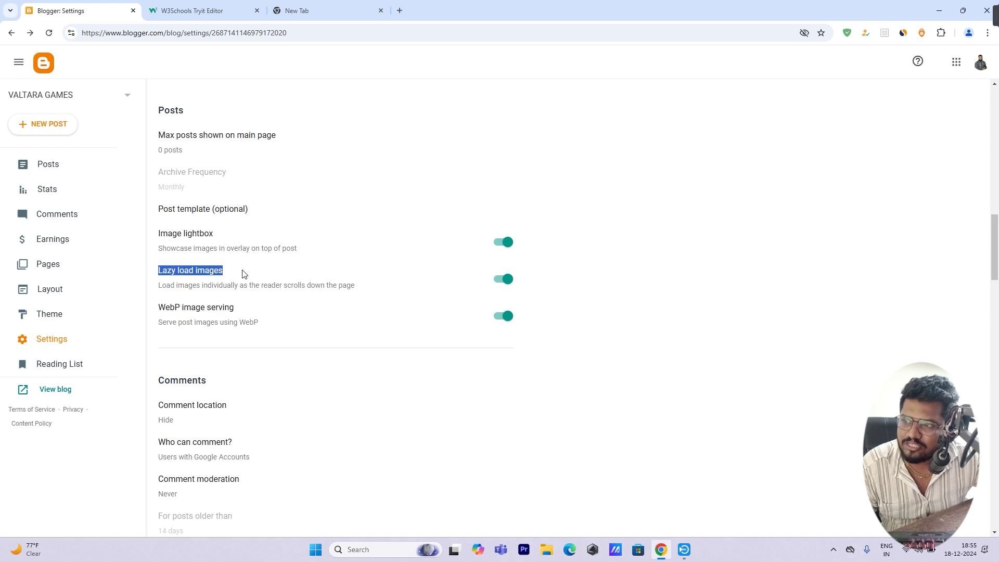
click(244, 274)
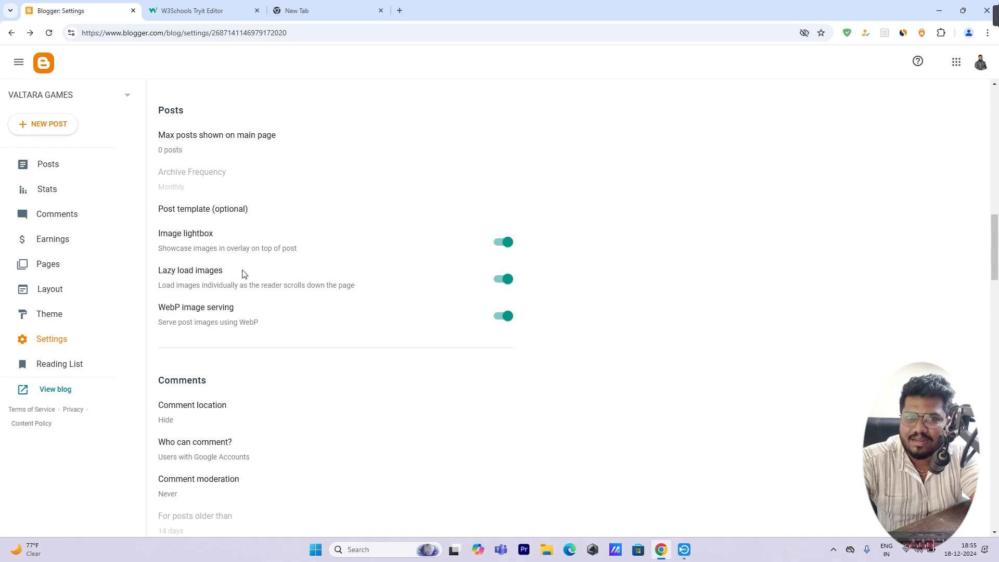
- Review the search description and custom robots.txt text entries, closing each without entering anything
scroll(260, 261, down, 8)
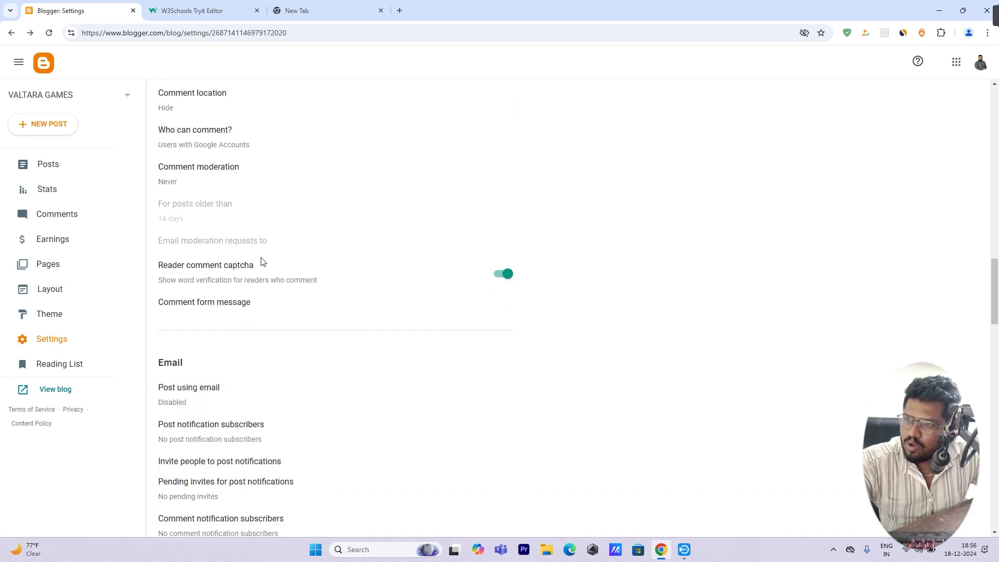
scroll(262, 262, down, 6)
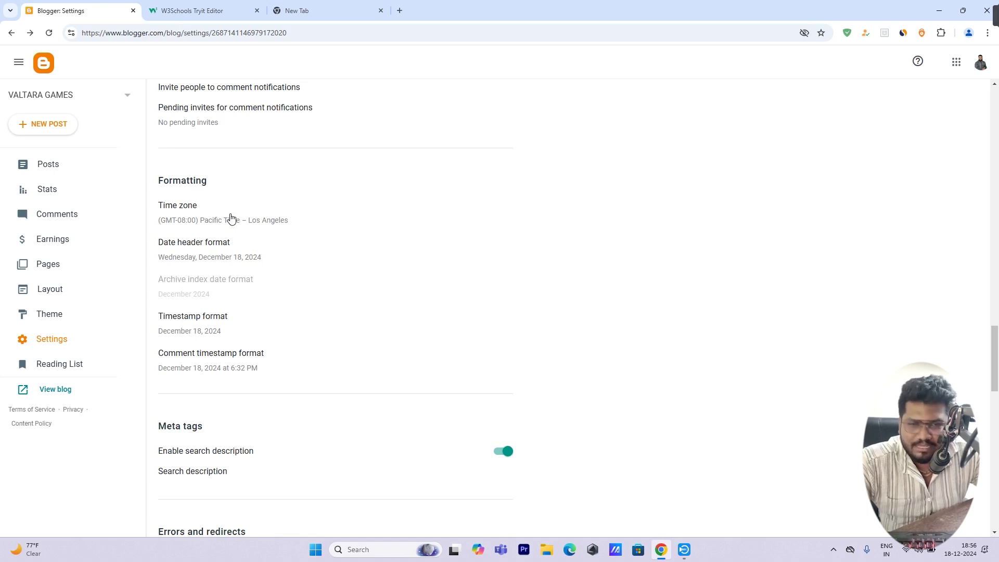
scroll(231, 218, down, 4)
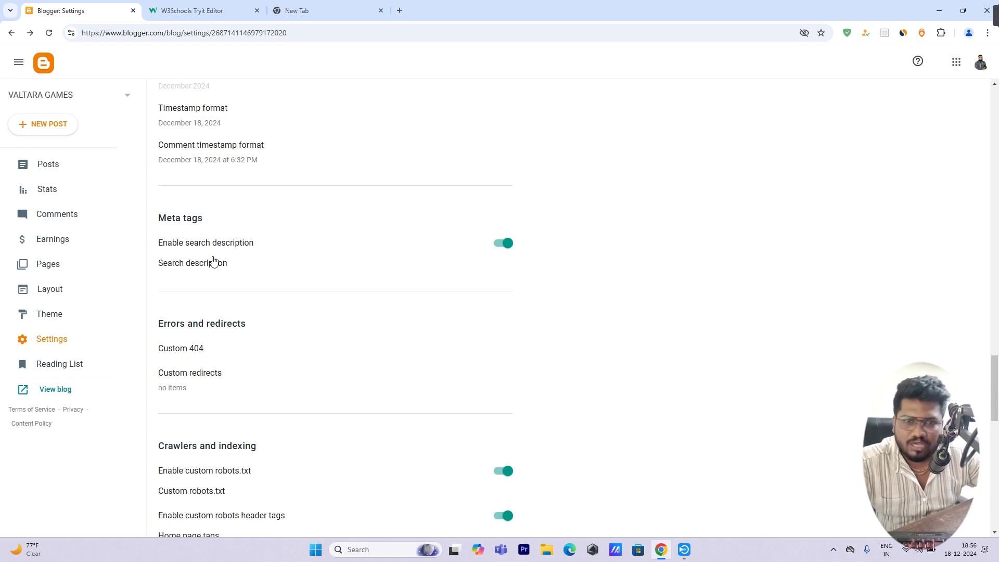
click(241, 265)
click(434, 273)
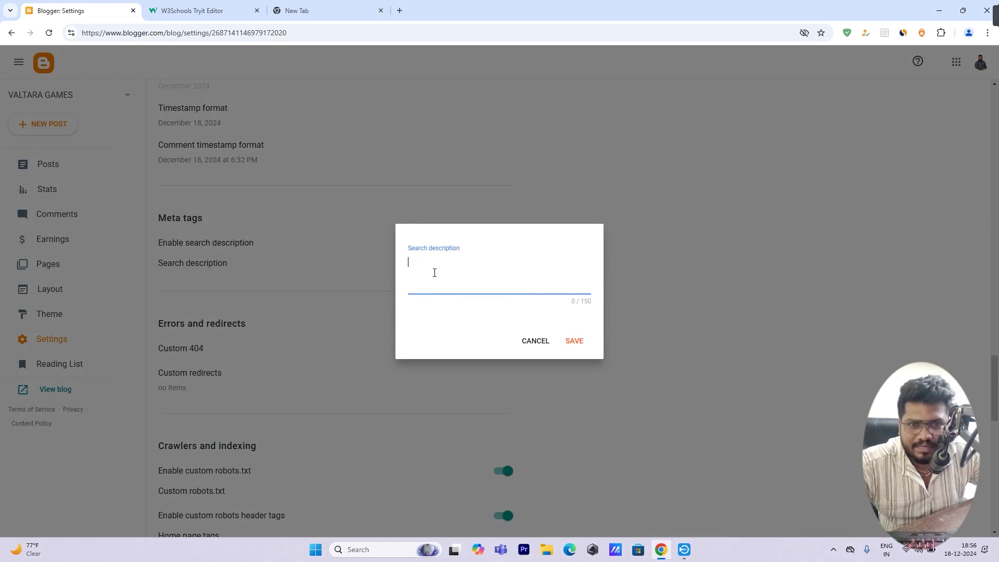
click(530, 342)
scroll(189, 300, down, 4)
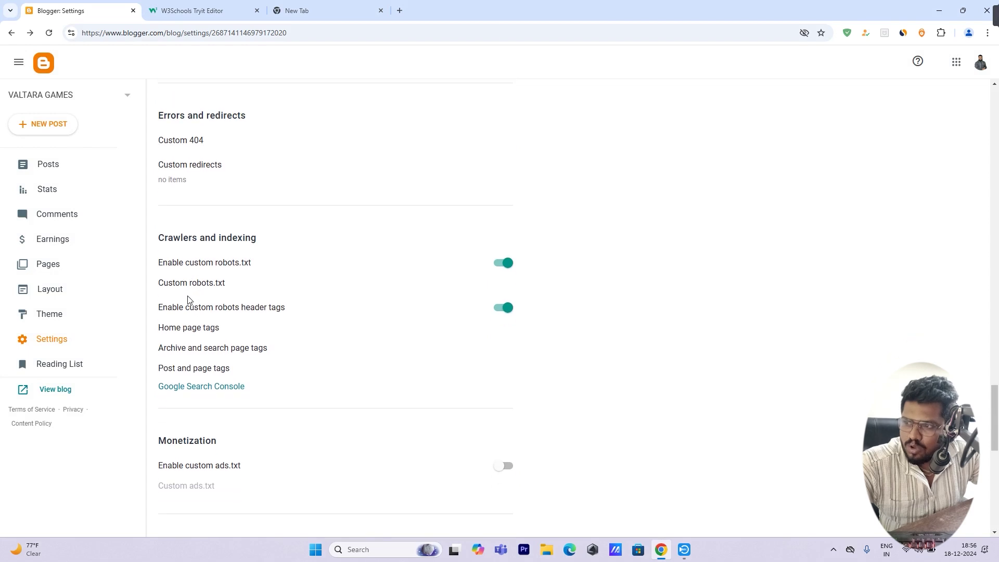
click(193, 284)
click(427, 281)
click(533, 341)
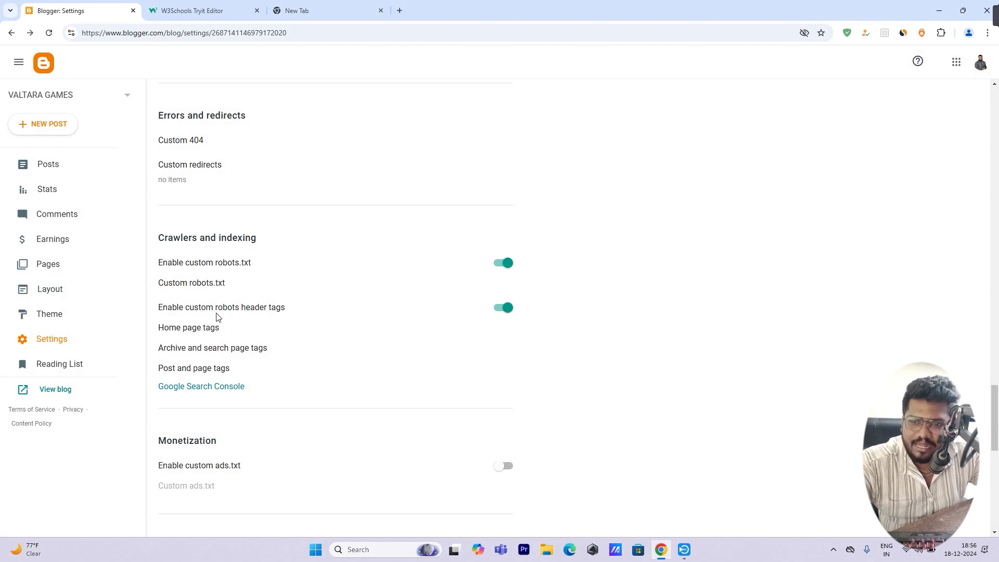
- Try the noindex and noodp robot tags for the home page, then cancel without saving
click(194, 325)
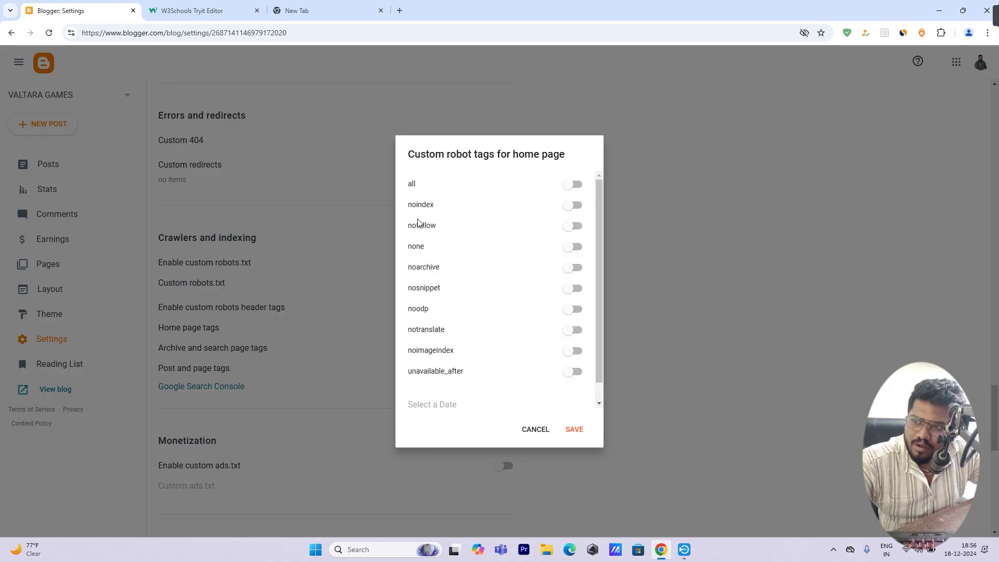
click(574, 206)
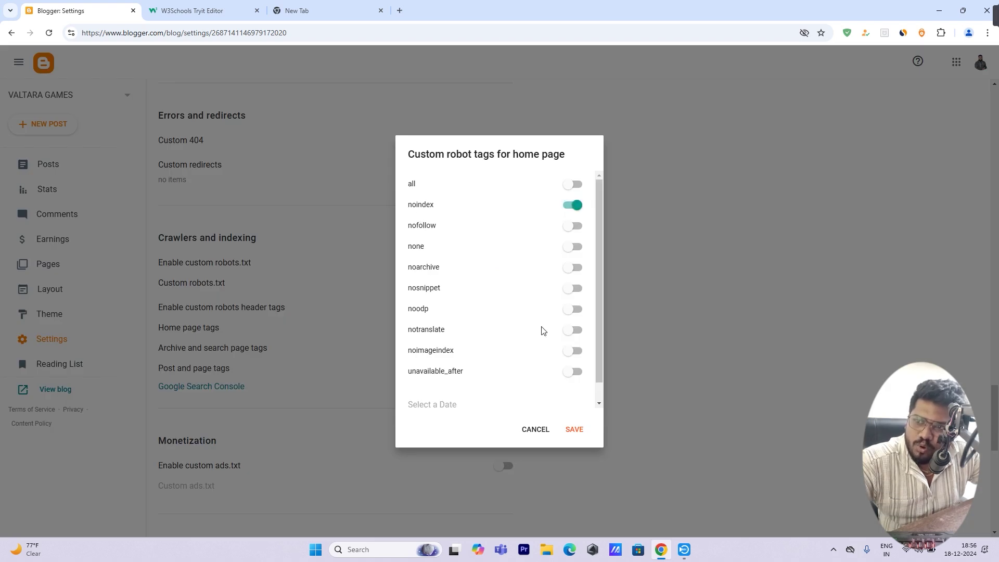
click(572, 310)
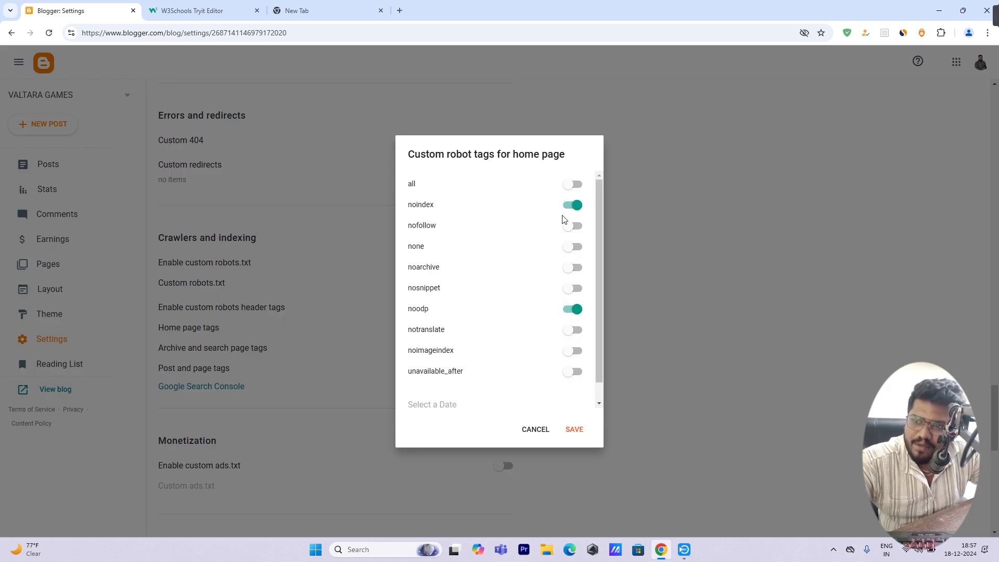
click(535, 430)
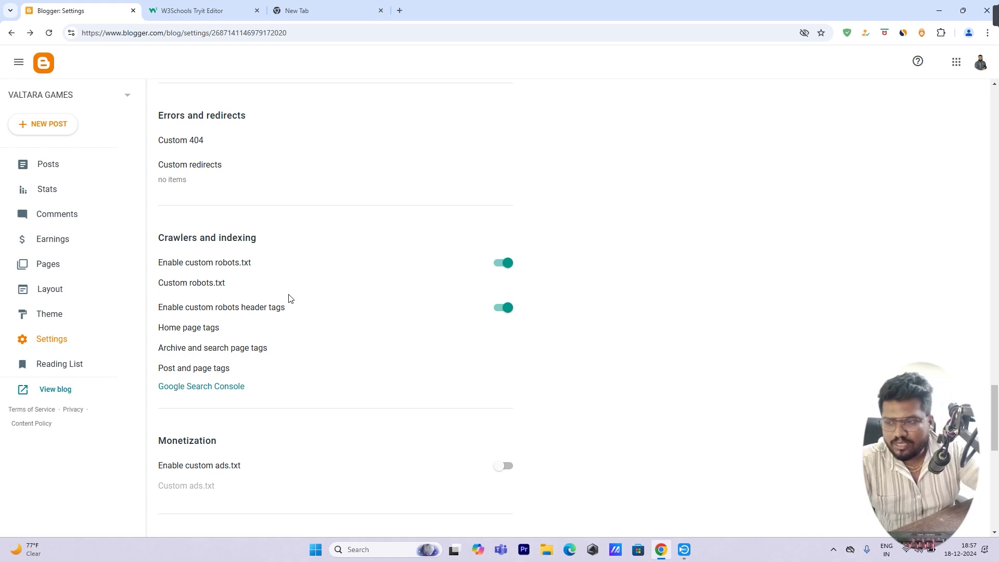
- Open the live VALTARA GAMES blog from the settings page and copy its web address
scroll(357, 350, down, 6)
scroll(368, 361, up, 15)
scroll(369, 363, up, 20)
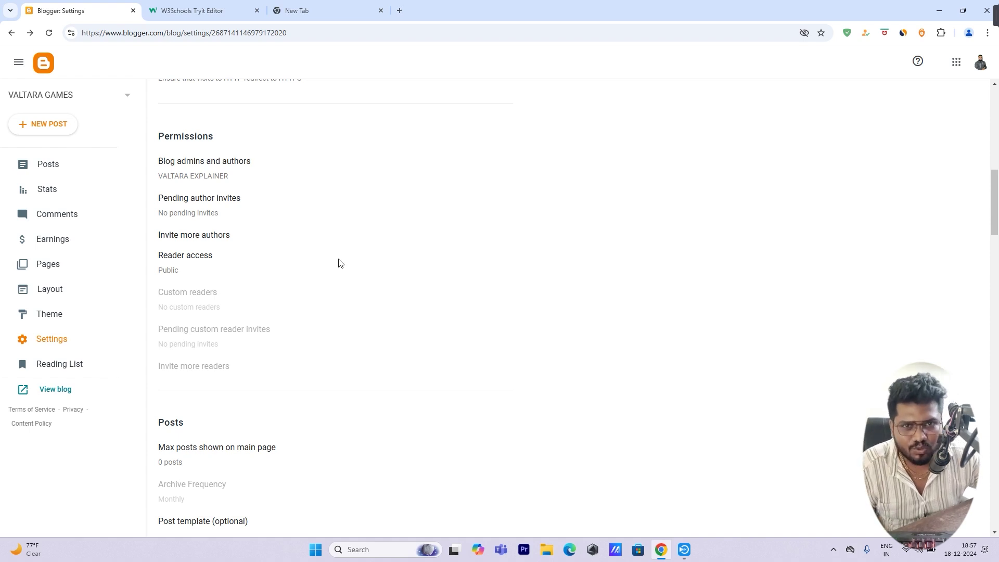
scroll(339, 263, up, 10)
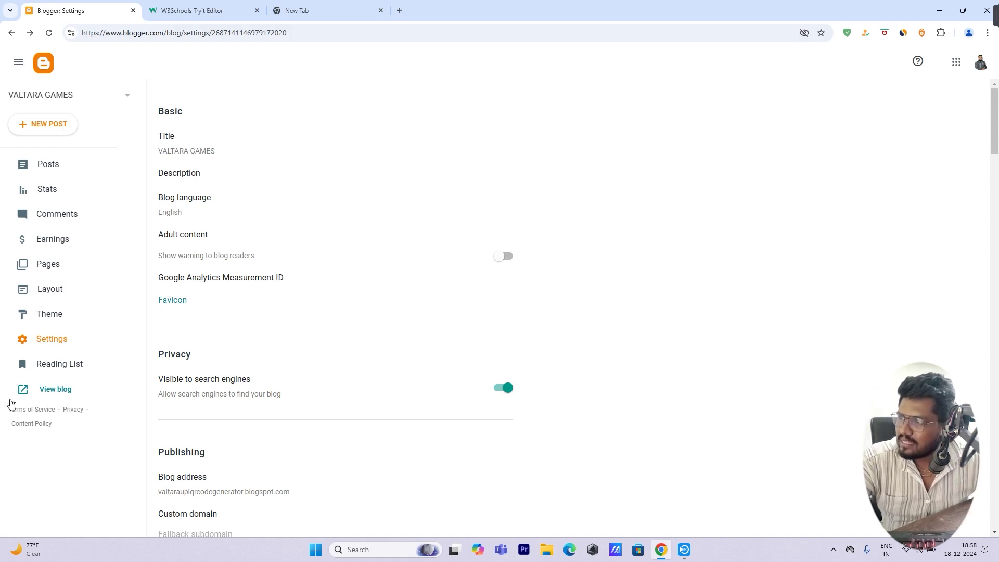
click(52, 390)
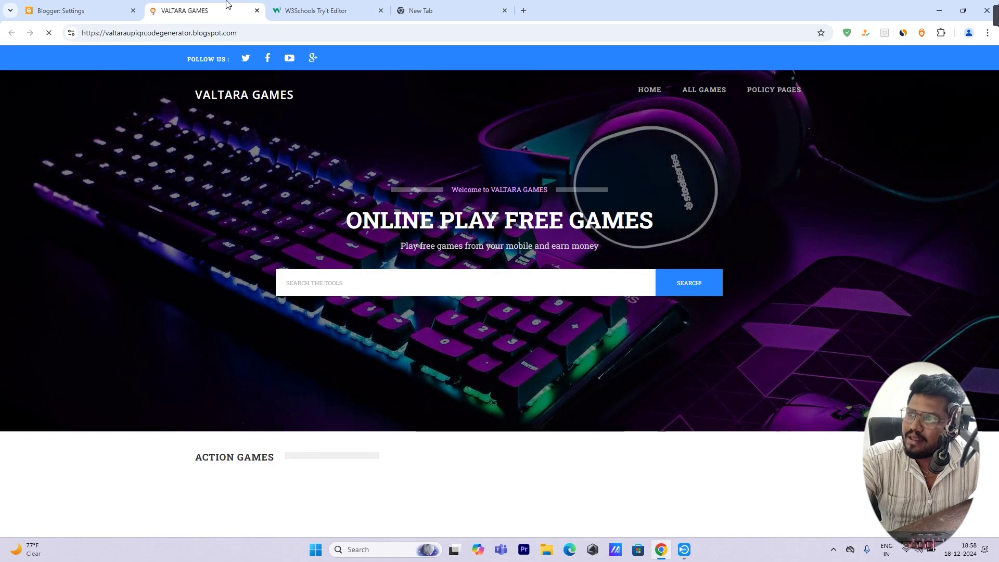
click(235, 35)
right_click(224, 35)
click(252, 131)
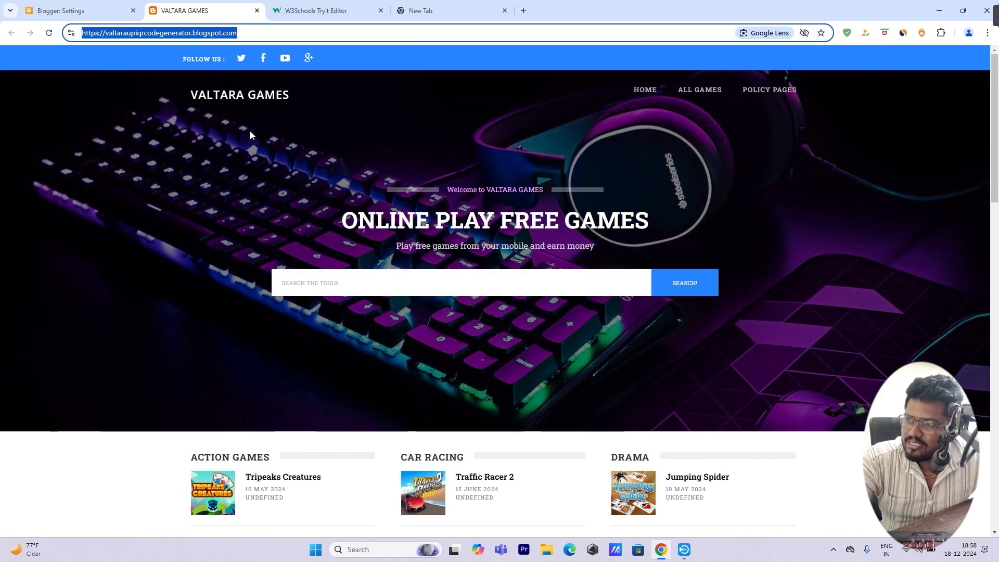
- Search Google for rank math, go to the Rank Math site and open its Meta Tag Analyzer tool
click(471, 8)
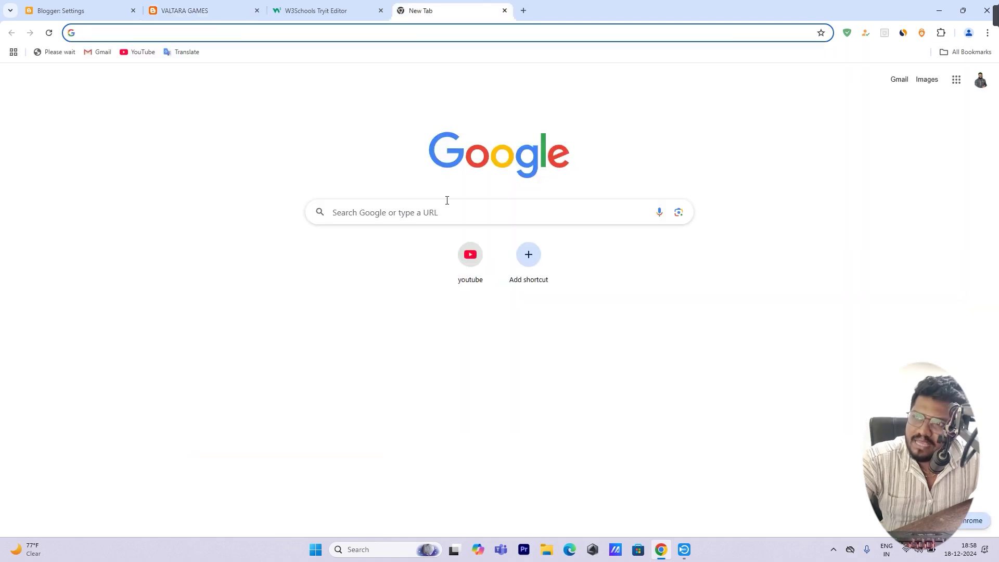
click(426, 205)
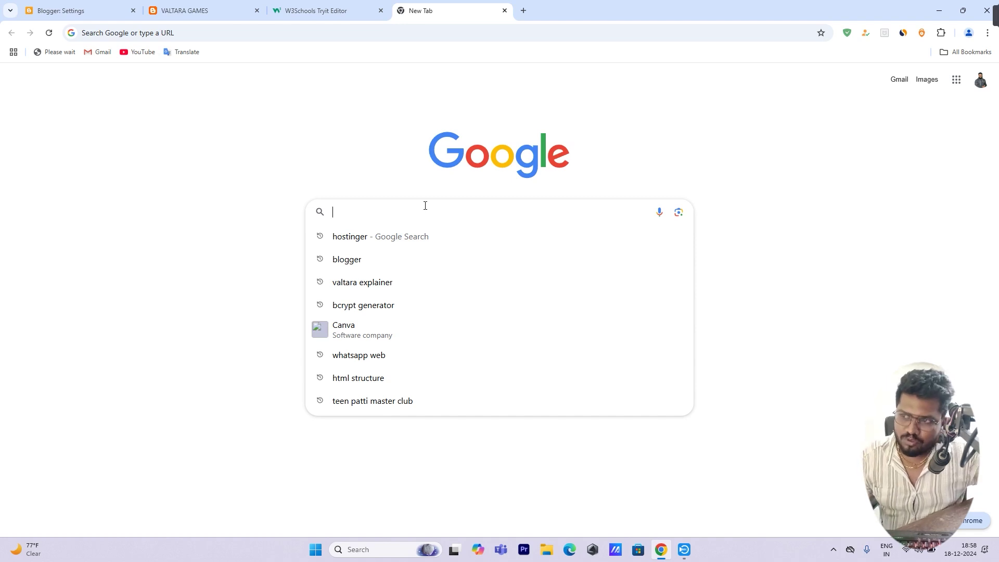
text(ran)
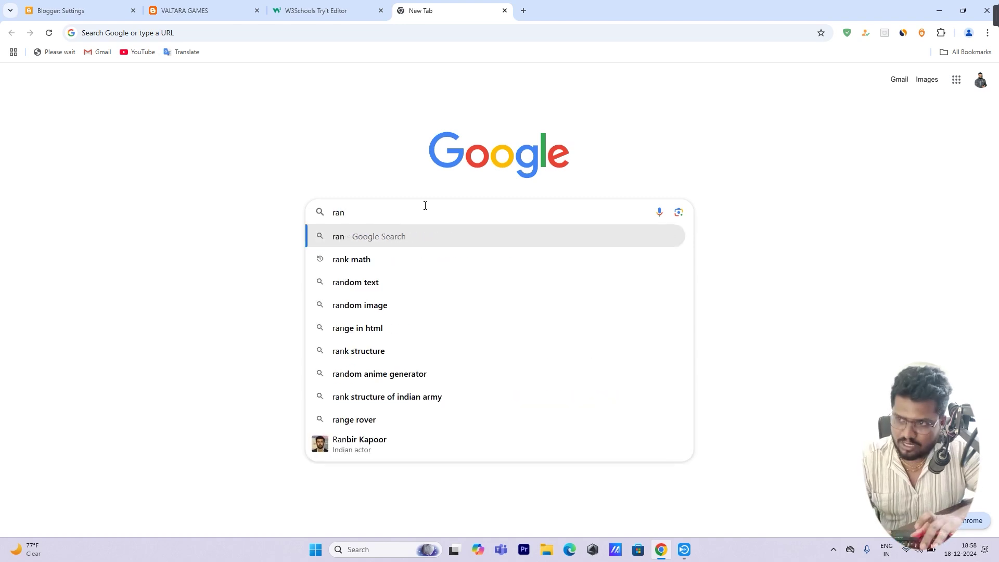
click(351, 259)
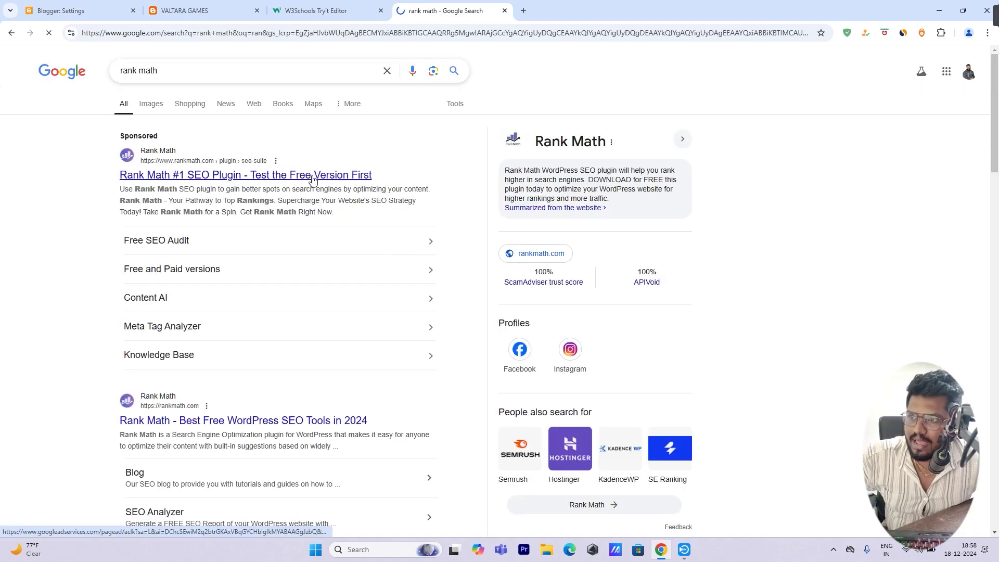
click(312, 176)
mouse_move(653, 105)
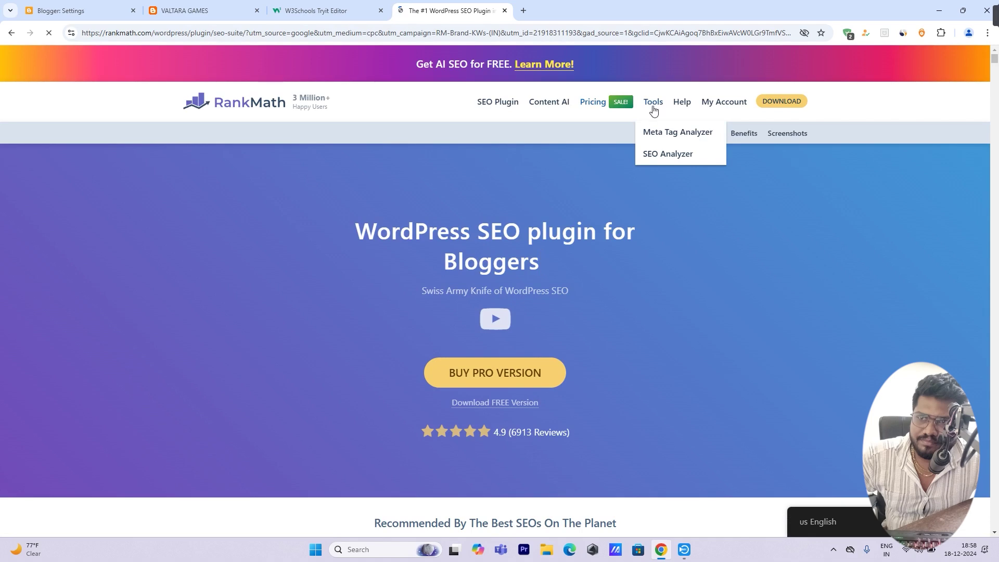
click(678, 132)
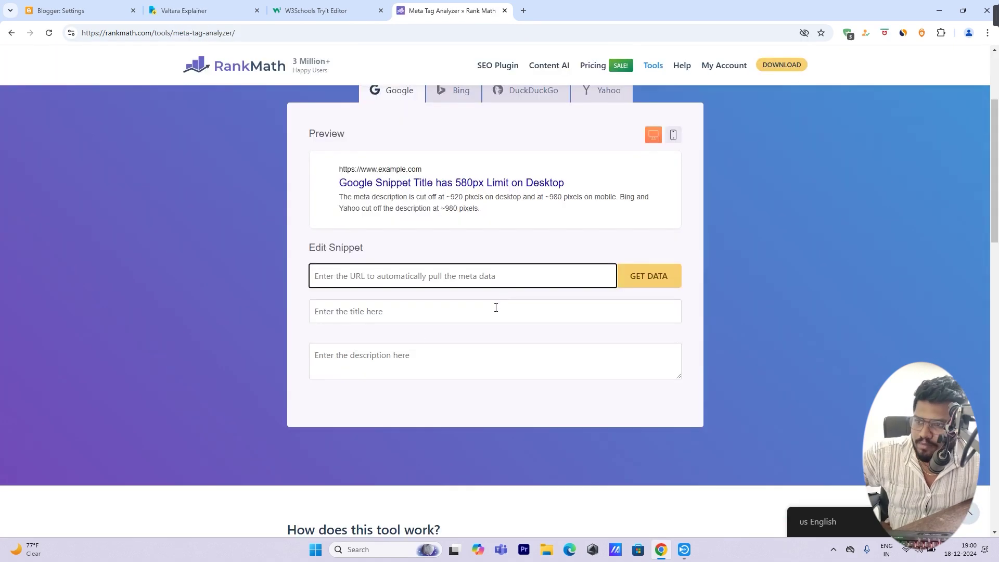
right_click(363, 295)
right_click(343, 271)
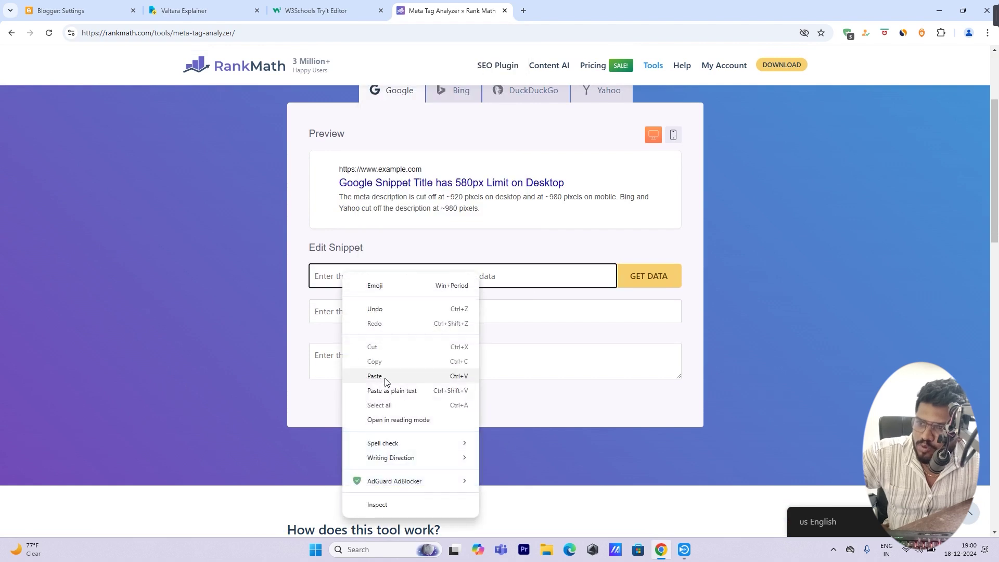
click(375, 376)
click(648, 276)
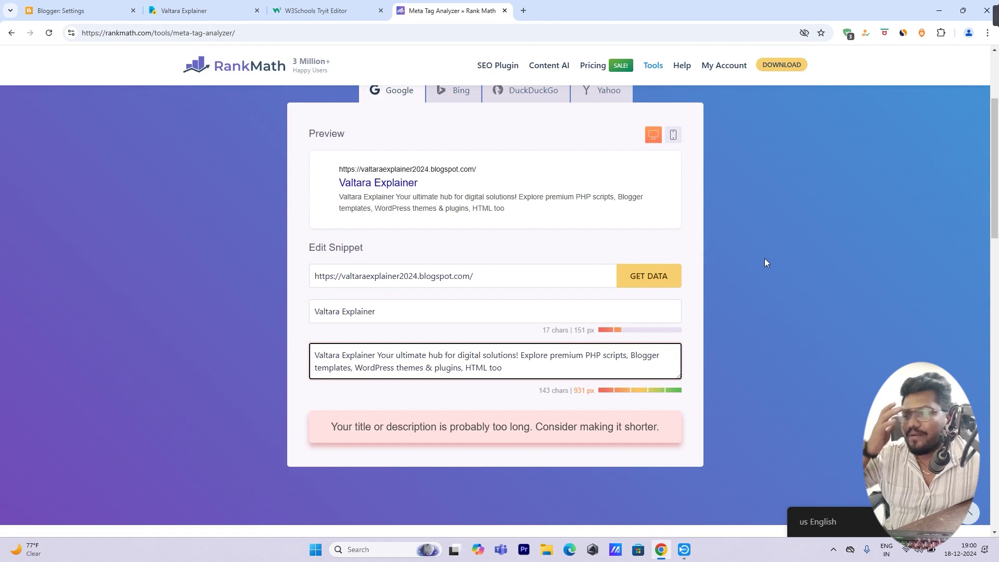
scroll(401, 298, down, 1)
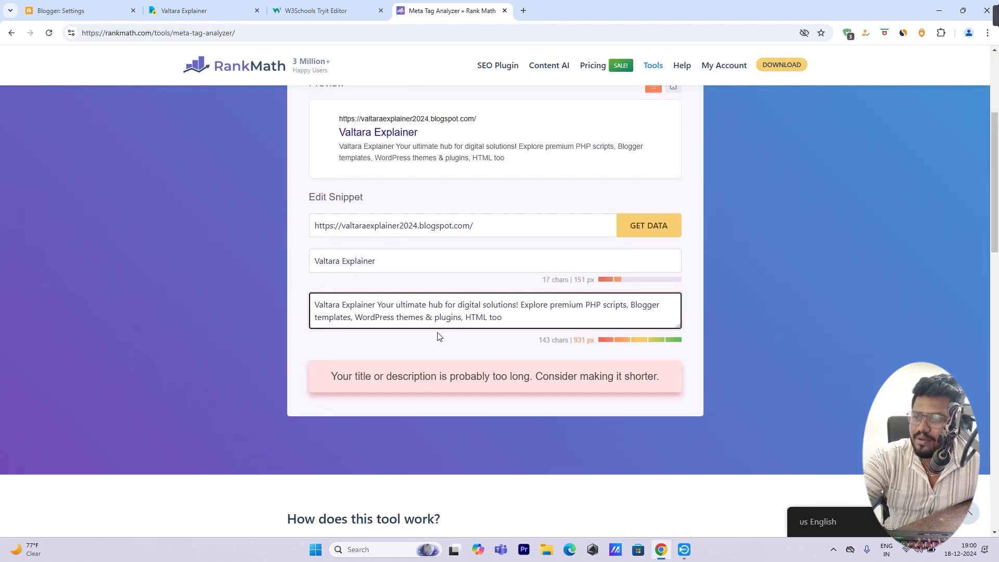
scroll(521, 333, up, 1)
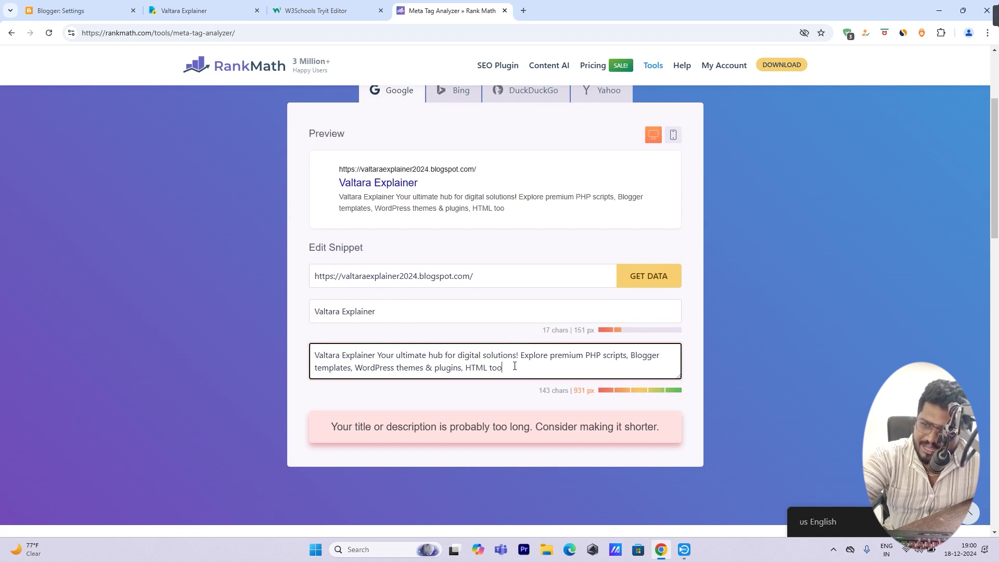
- Copy the "valtaraexplainer" part of the entered blog address
drag(514, 367, 310, 342)
click(402, 307)
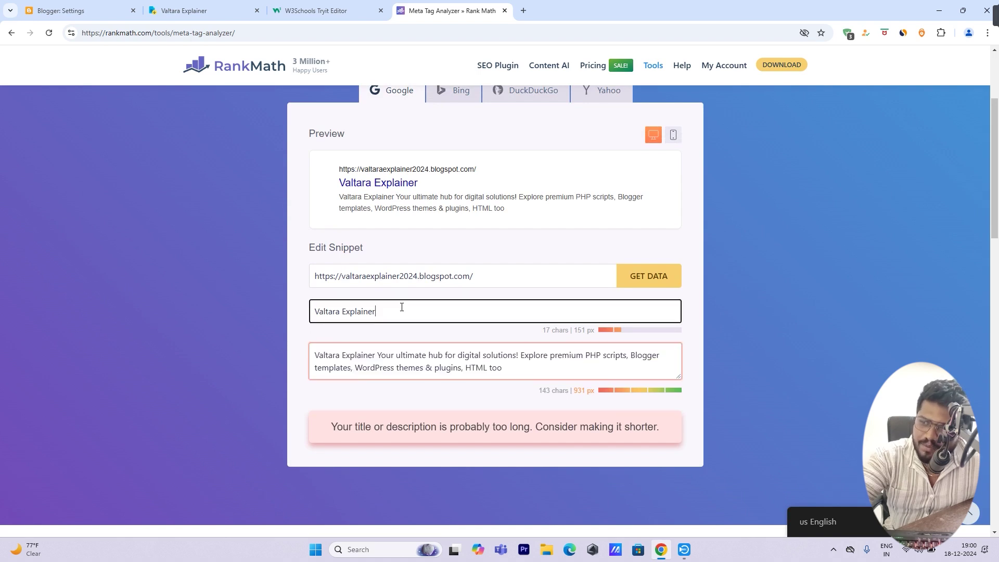
click(343, 280)
drag(344, 280, 401, 279)
right_click(400, 278)
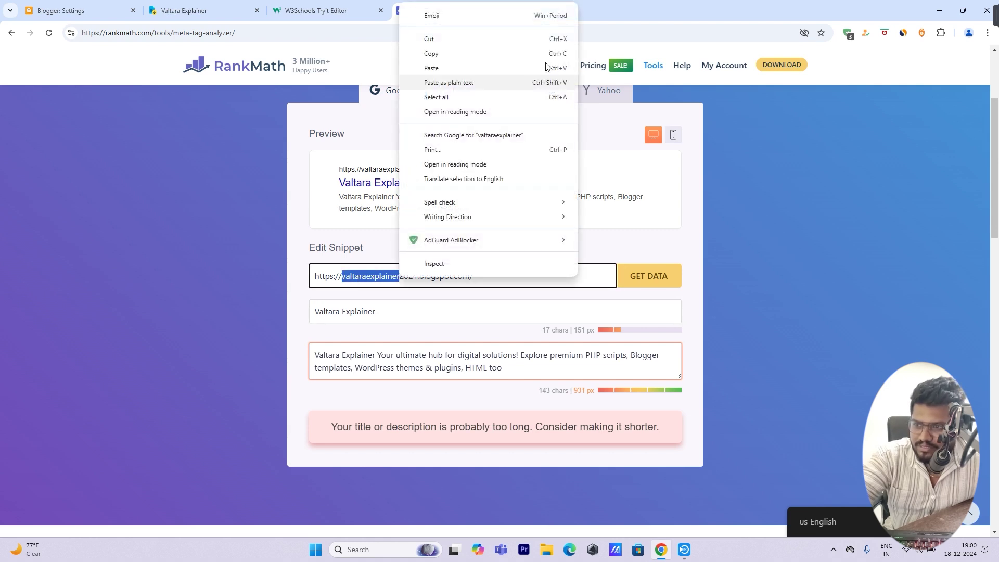
click(430, 54)
- Append 2024 to the snippet title so that it reads "Valtara Explainer 2024"
click(388, 311)
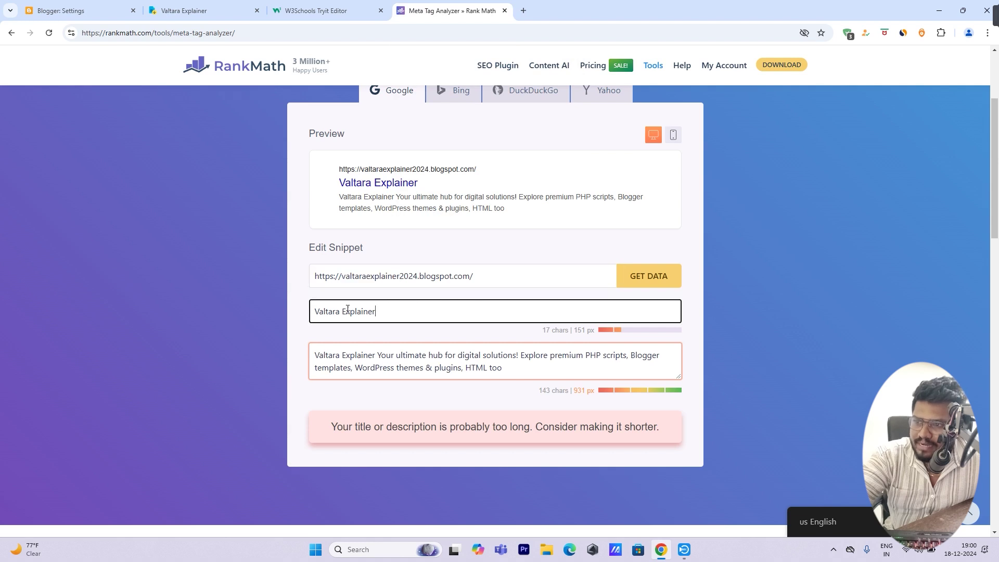
drag(316, 312, 408, 311)
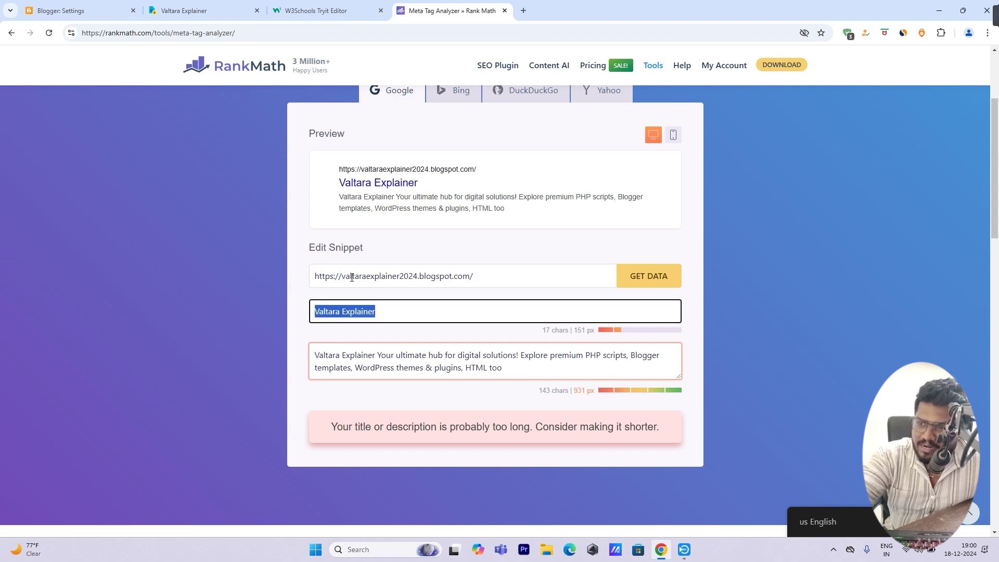
click(397, 309)
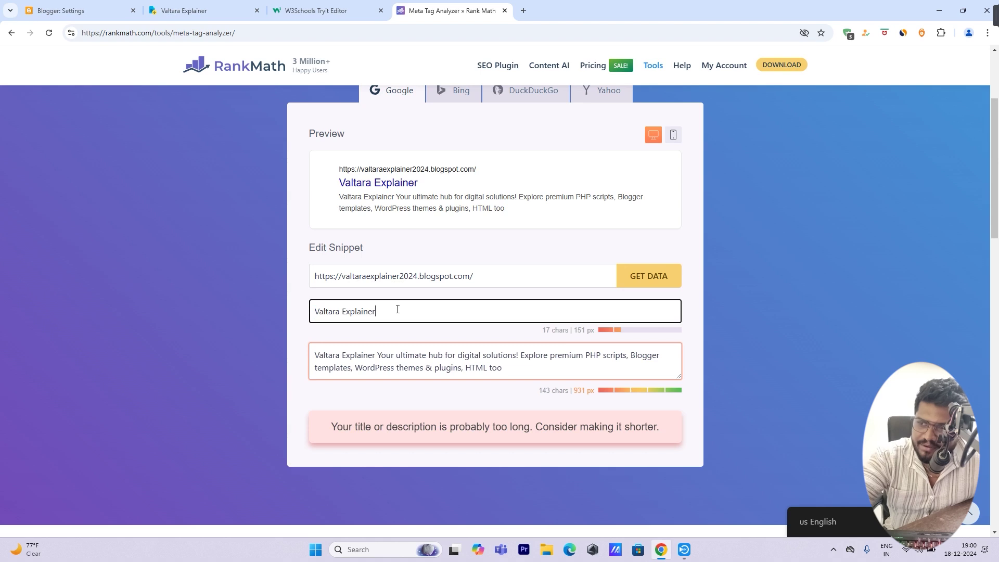
text(2)
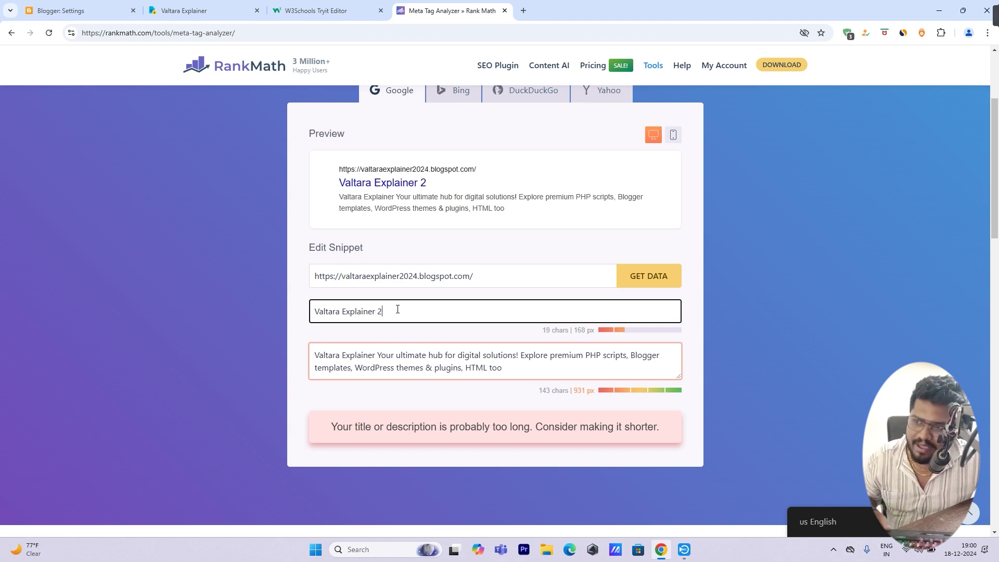
text(024)
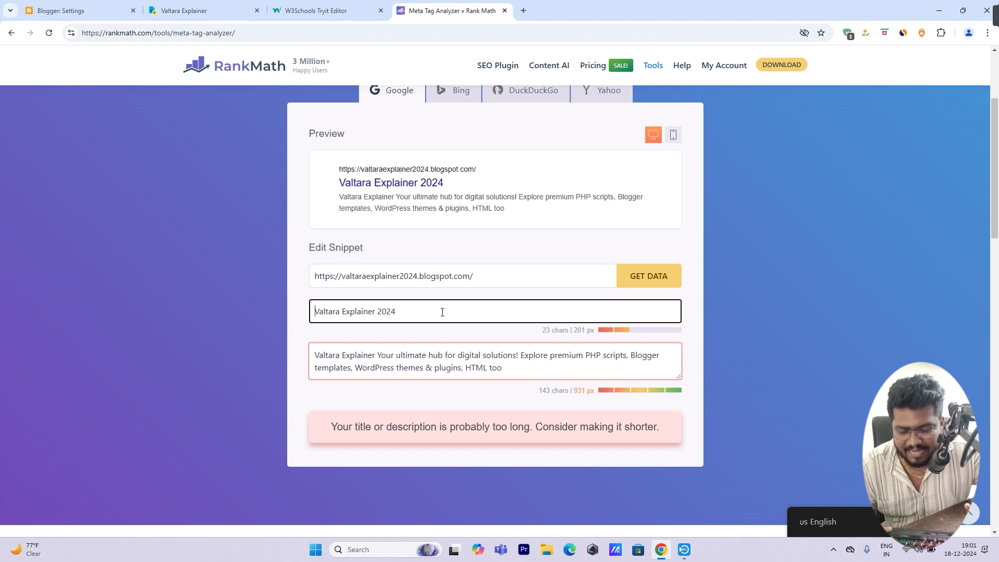
- Add "Free Website Designer Classes" in front of the existing snippet title text
text(Free W)
text(eb)
text(site D)
text(esi)
text(gner C)
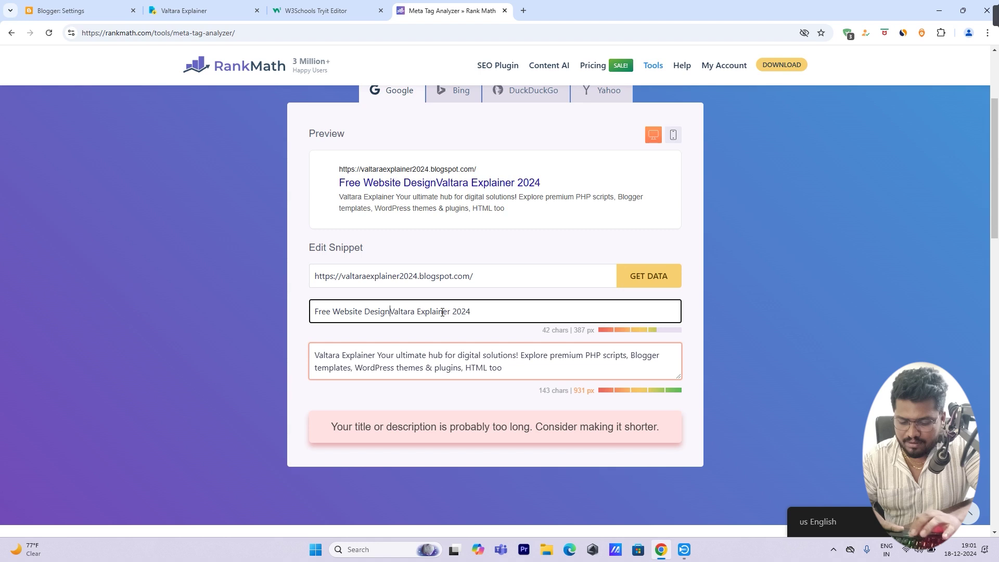
text(lasses)
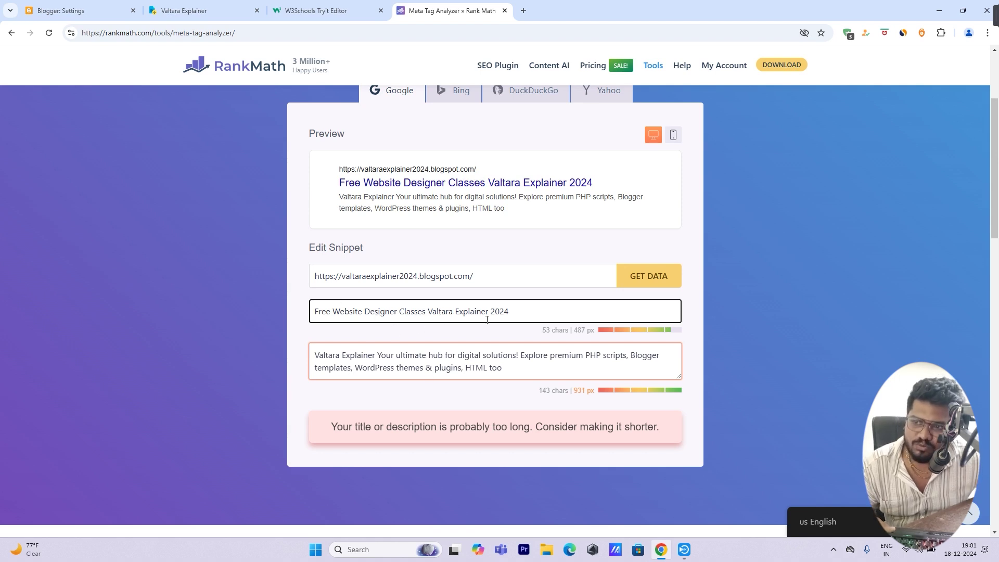
- Copy the complete snippet title "Free Website Designer Classes Valtara Explainer 2024"
click(531, 307)
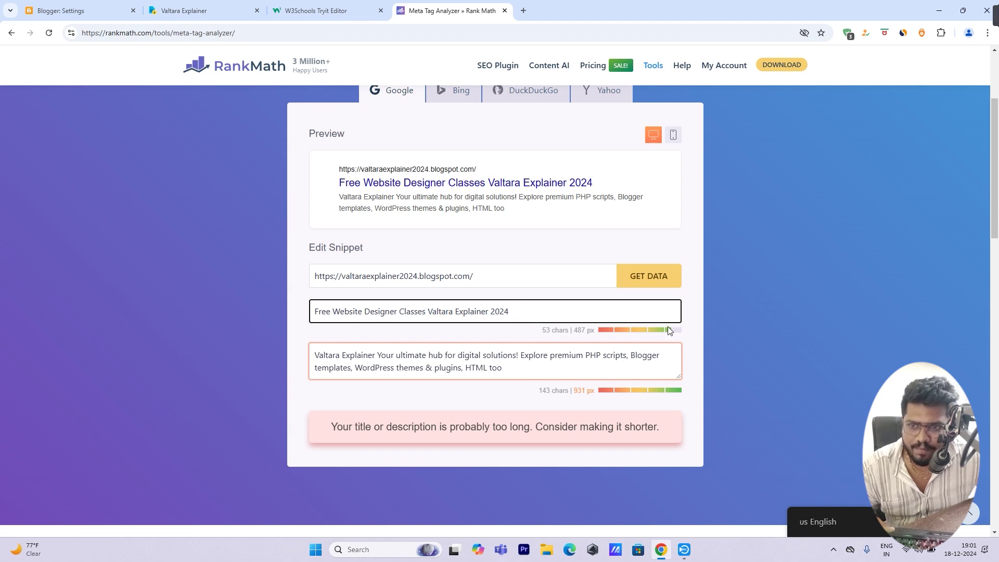
drag(315, 314, 242, 310)
click(528, 313)
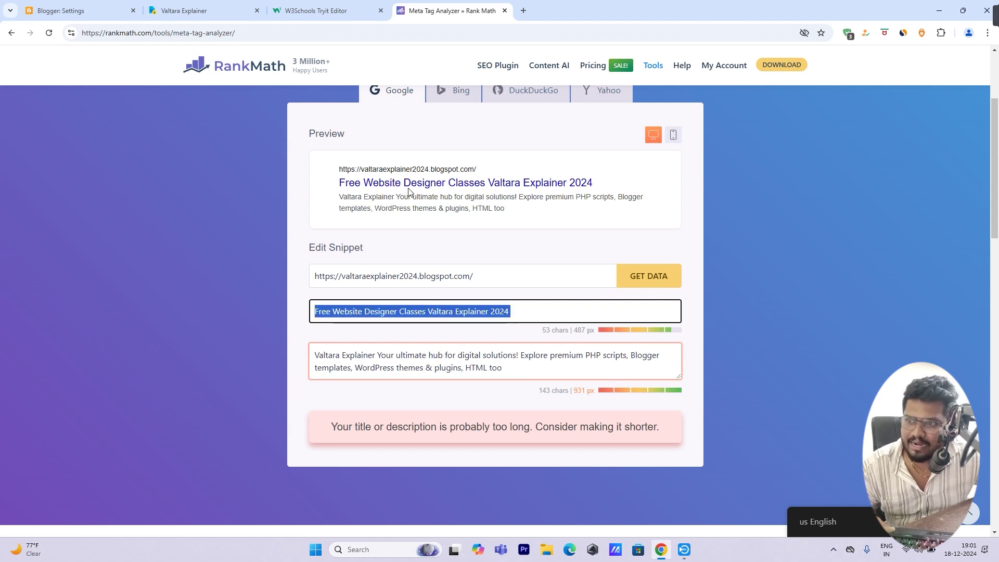
click(540, 309)
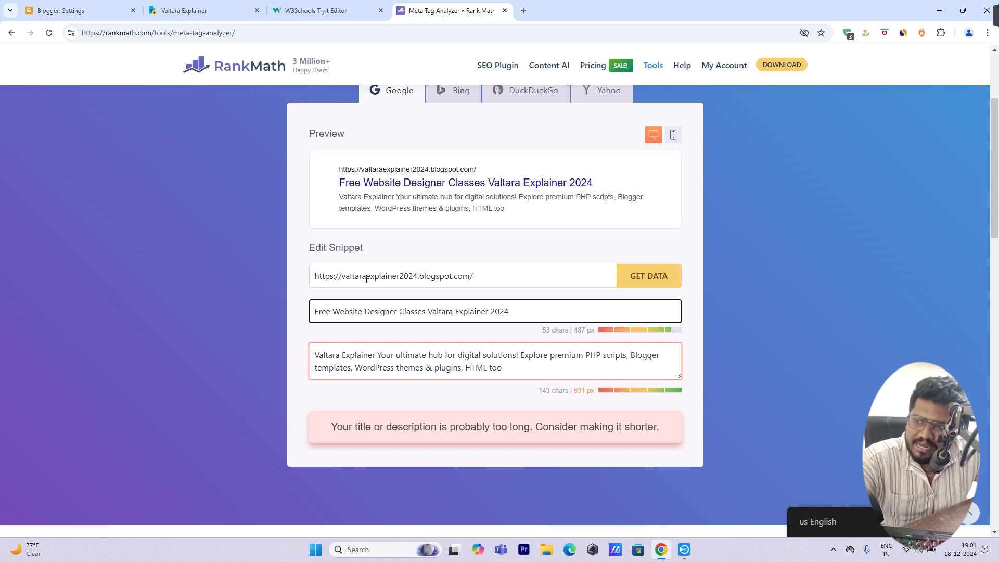
drag(429, 313, 489, 311)
click(489, 311)
key(ctrl+a)
right_click(324, 305)
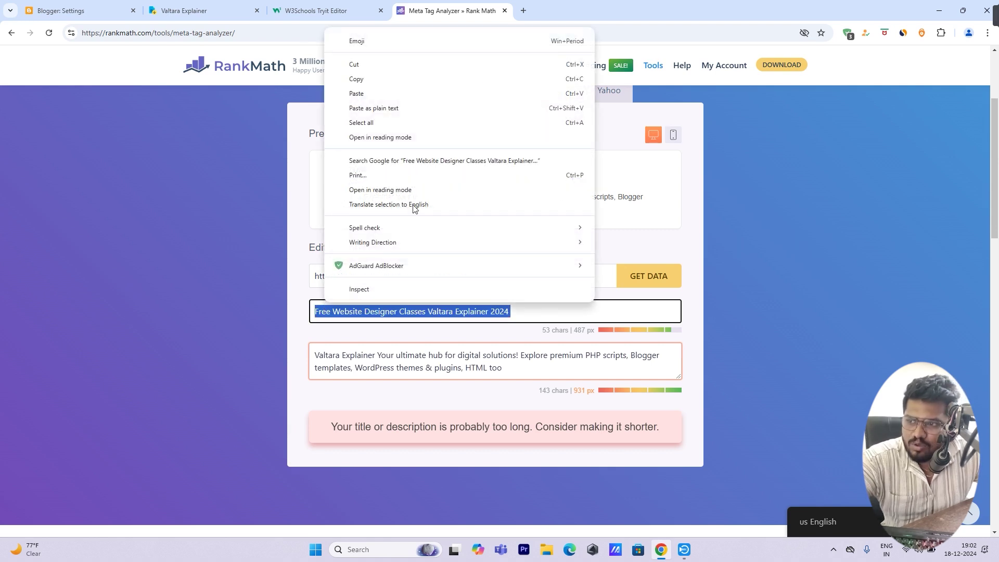
click(356, 78)
- Switch to the Blogger settings, set the blog title to "Free Website Designer Classes Valtara Explainer 2024" and save it
click(57, 10)
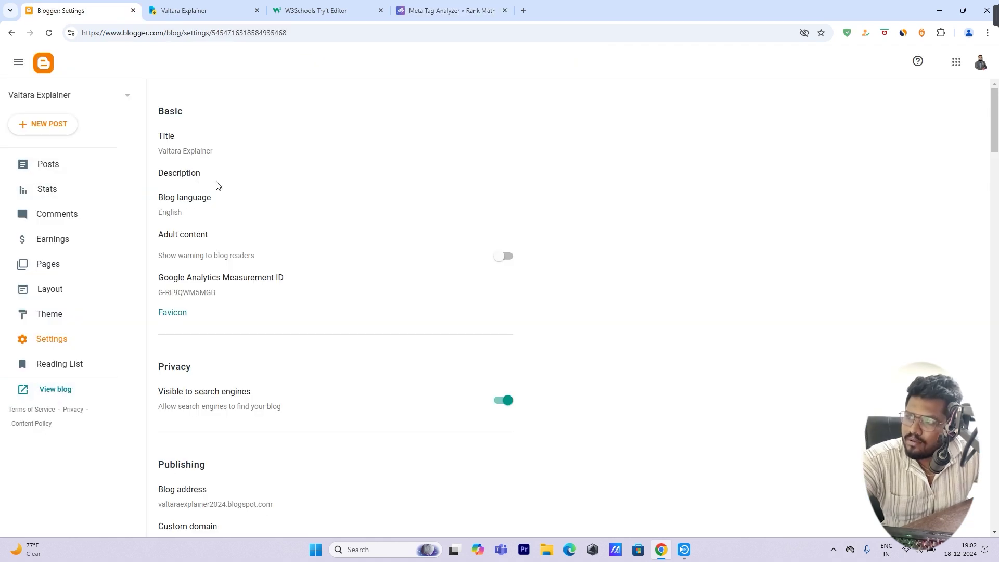
click(196, 150)
key(ctrl+a)
right_click(431, 258)
click(466, 324)
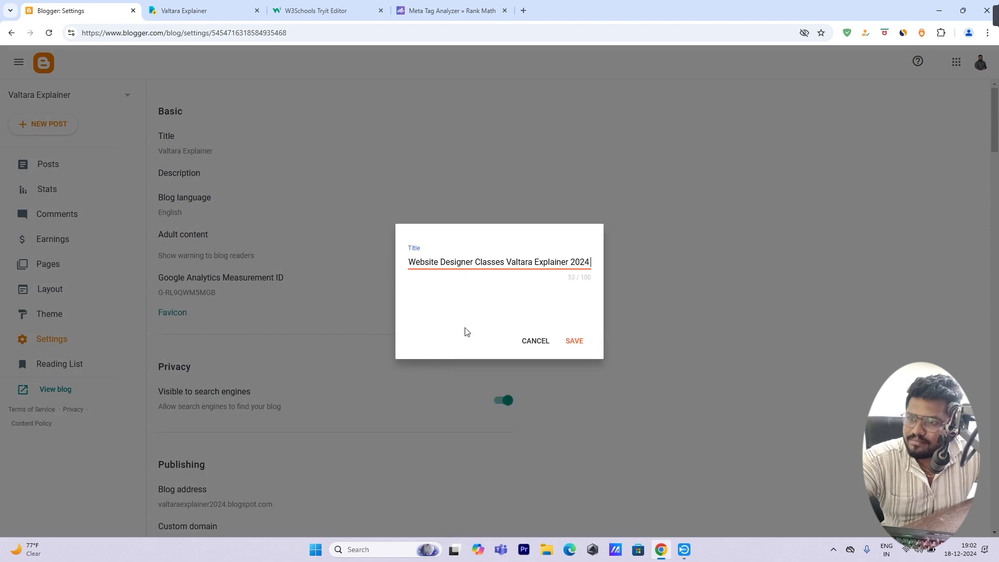
click(572, 341)
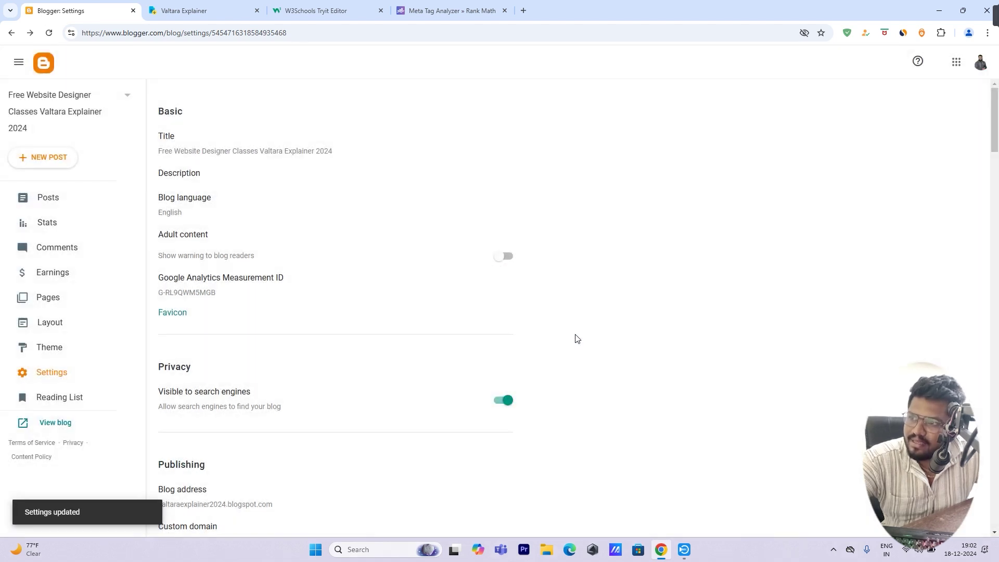
- Back in the Meta Tag Analyzer, replace the description's opening "Valtara Explainer Your ultimate hub for" with the copied snippet title
click(445, 6)
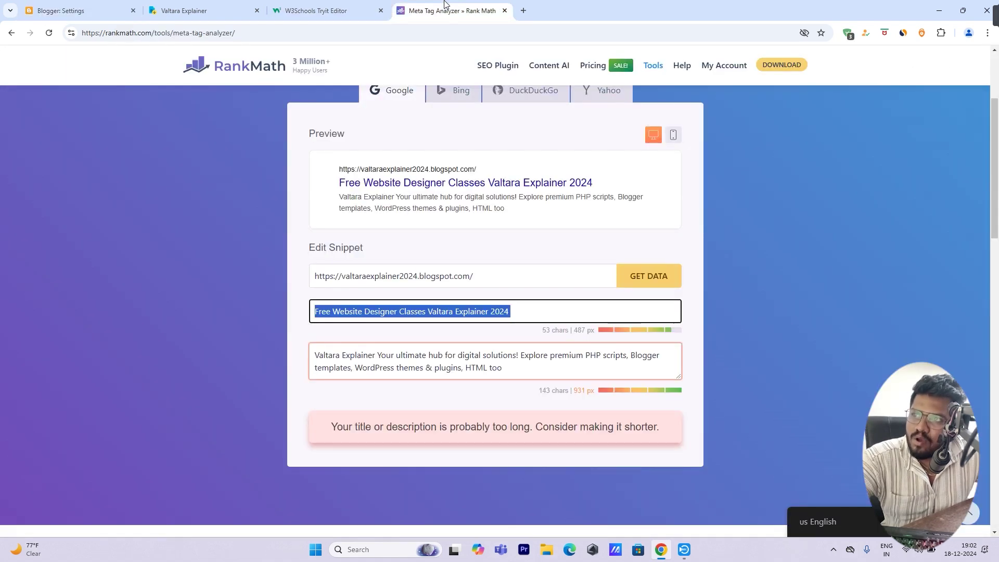
right_click(461, 315)
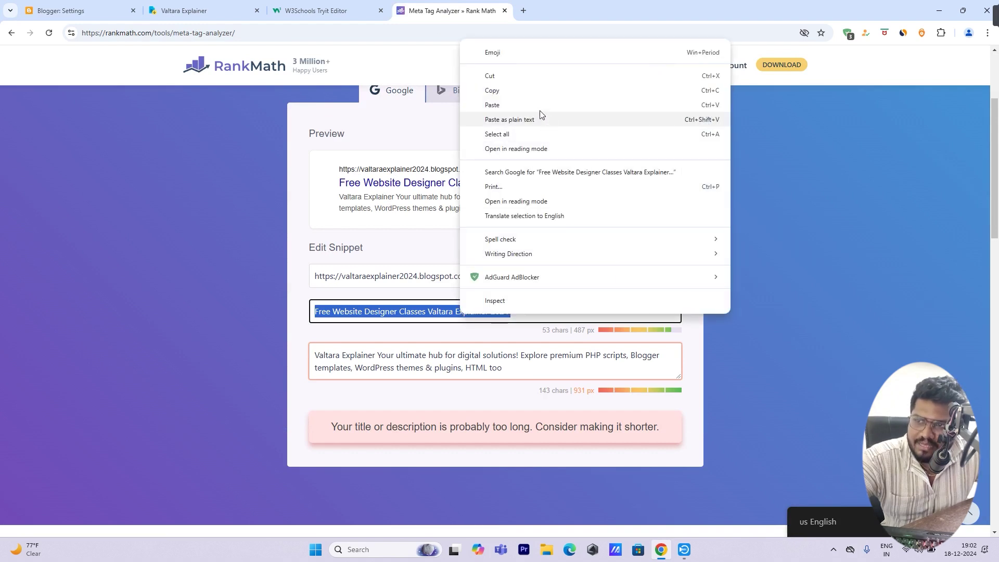
click(500, 91)
click(451, 355)
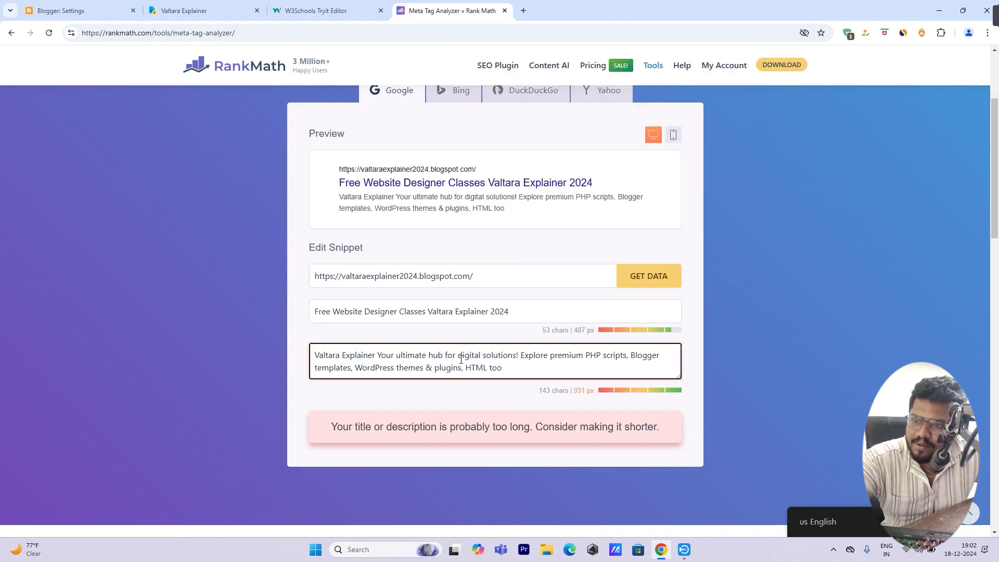
drag(456, 356, 277, 356)
right_click(335, 355)
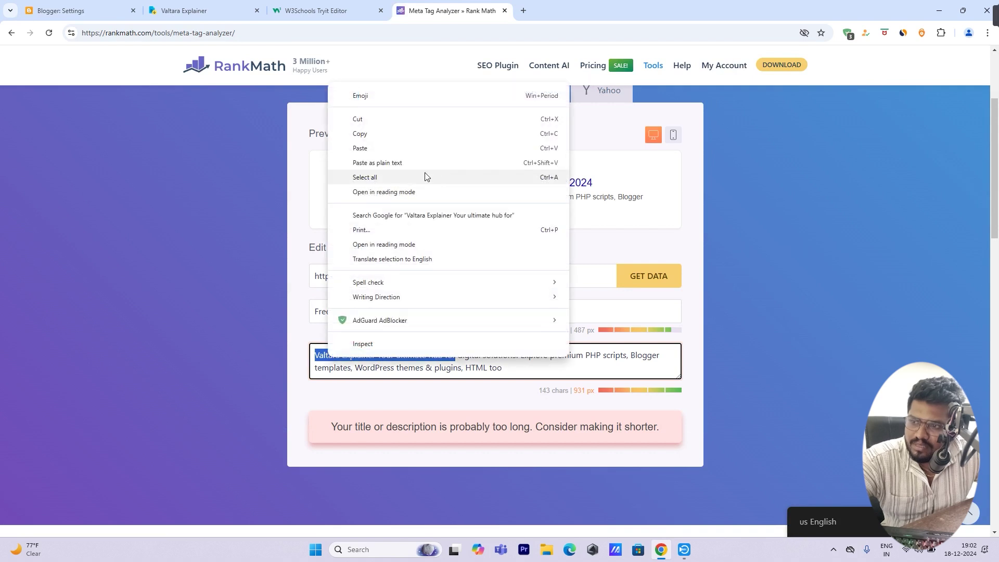
click(373, 148)
click(515, 356)
key(BackSpace)
- Shorten the snippet description by deleting "& plugins, HTML too" so that it ends with "WordPress themes"
click(576, 373)
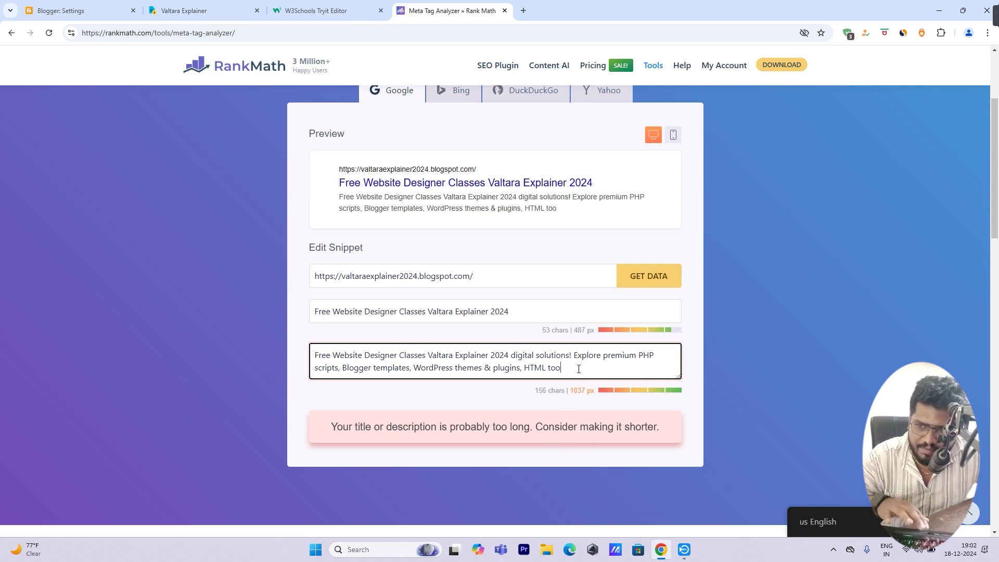
key(BackSpace)
key(BackSpace)
key(BackSpace)
key(BackSpace)
key(BackSpace)
key(BackSpace)
key(BackSpace)
key(BackSpace)
key(BackSpace)
key(BackSpace)
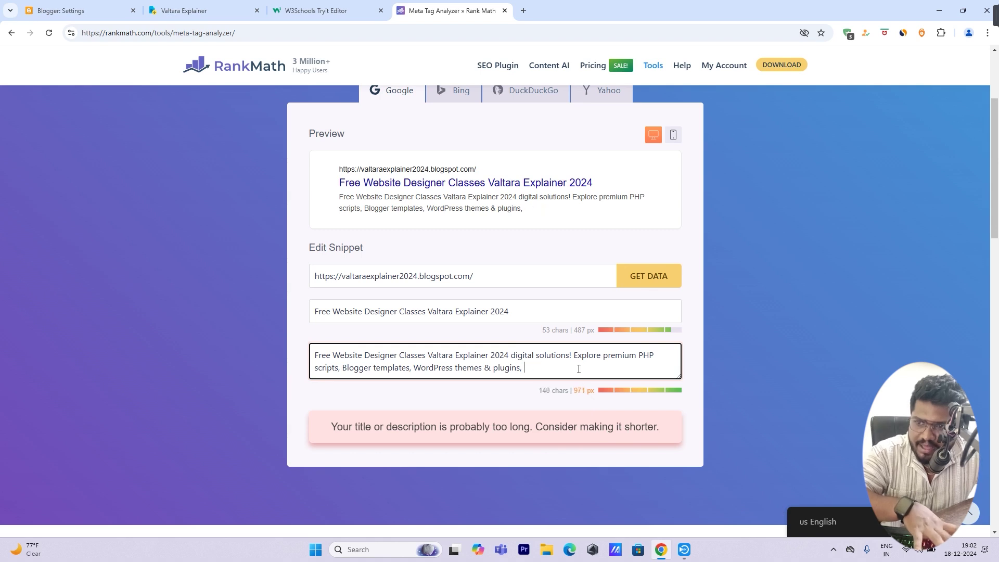
key(BackSpace)
key(BackSpace)
key(BackSpace)
key(BackSpace)
key(BackSpace)
key(BackSpace)
key(BackSpace)
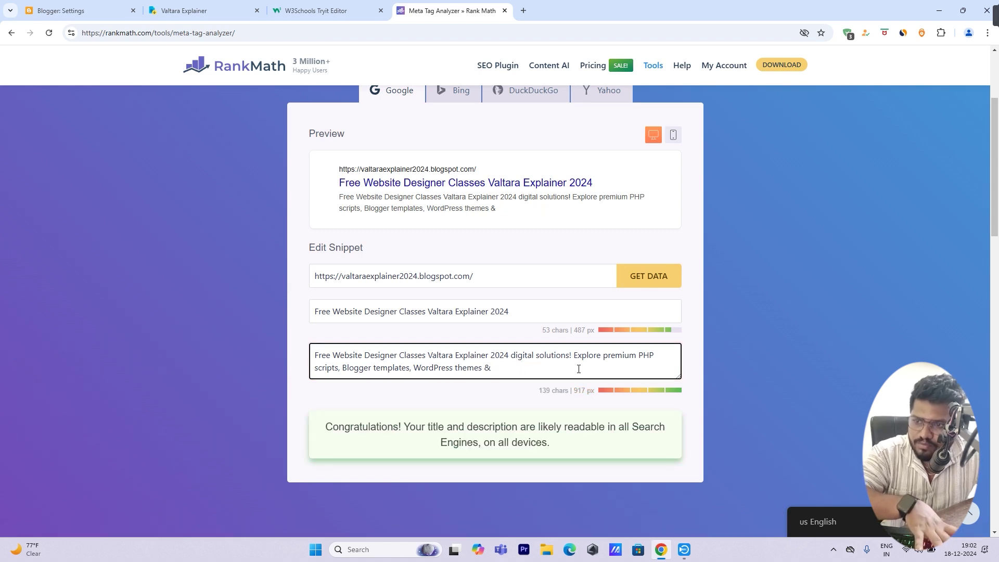
key(BackSpace)
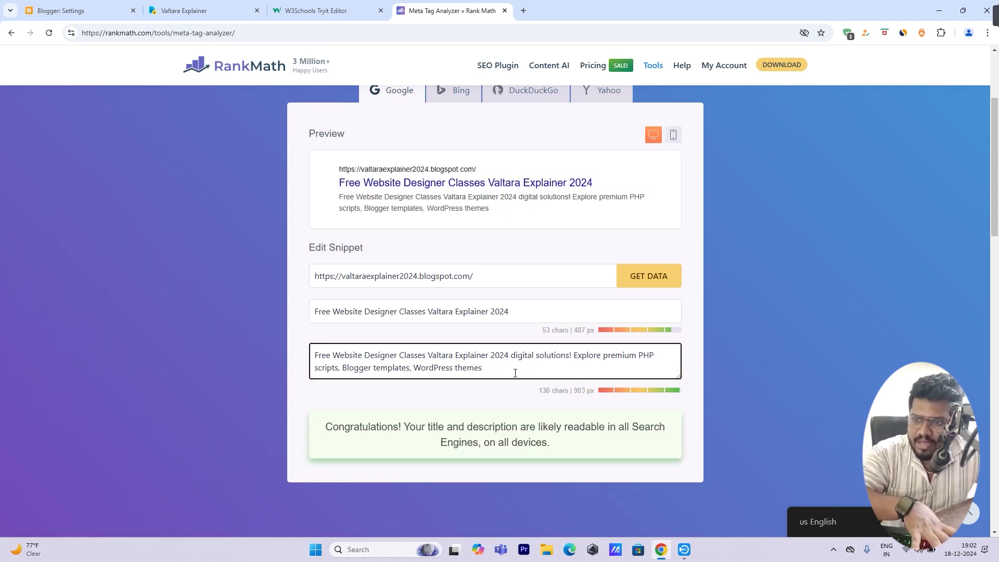
click(520, 313)
click(500, 371)
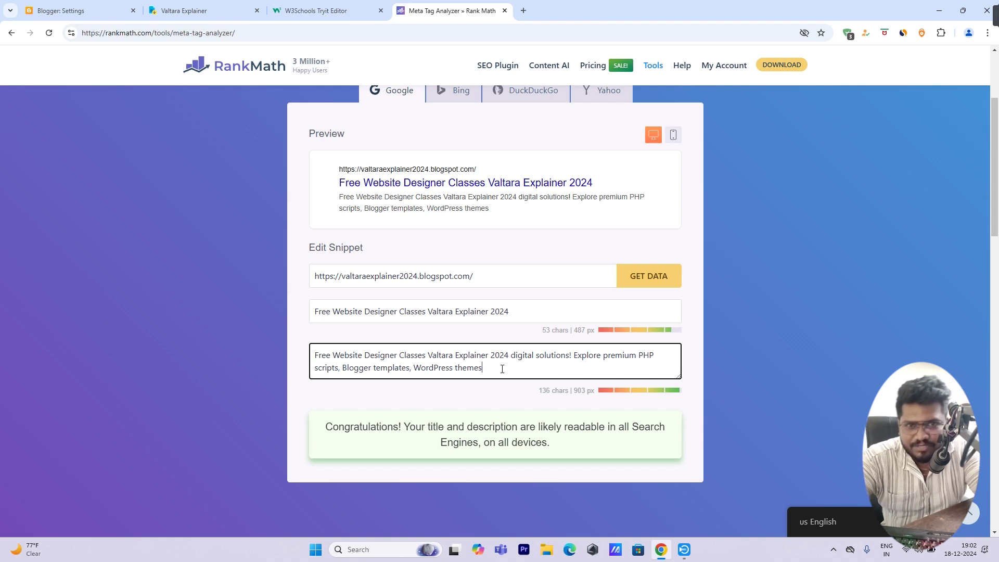
- Copy the complete snippet description from the Meta Tag Analyzer and switch to the Blogger settings, leaving the basic blog description empty
drag(507, 369, 277, 340)
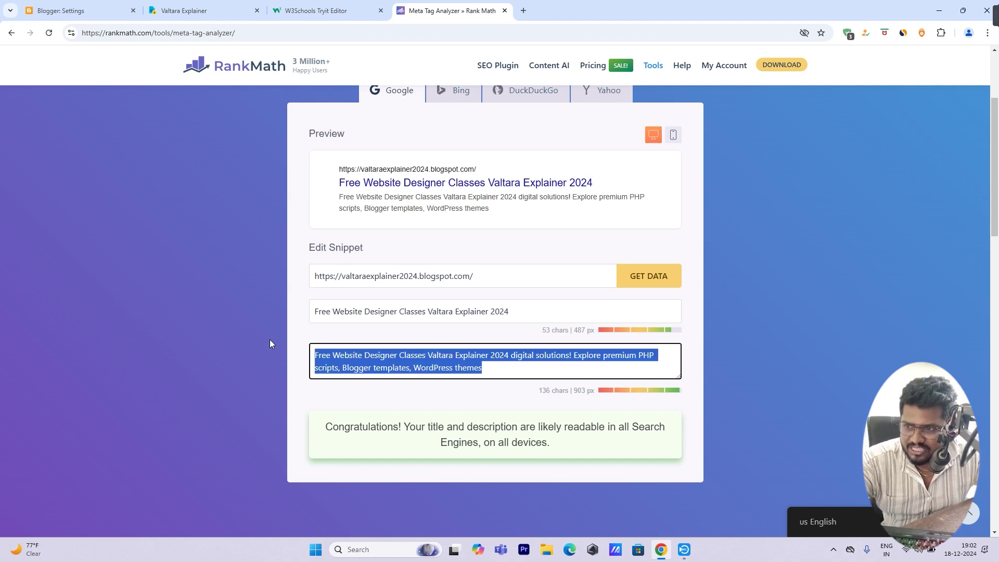
right_click(341, 363)
click(392, 141)
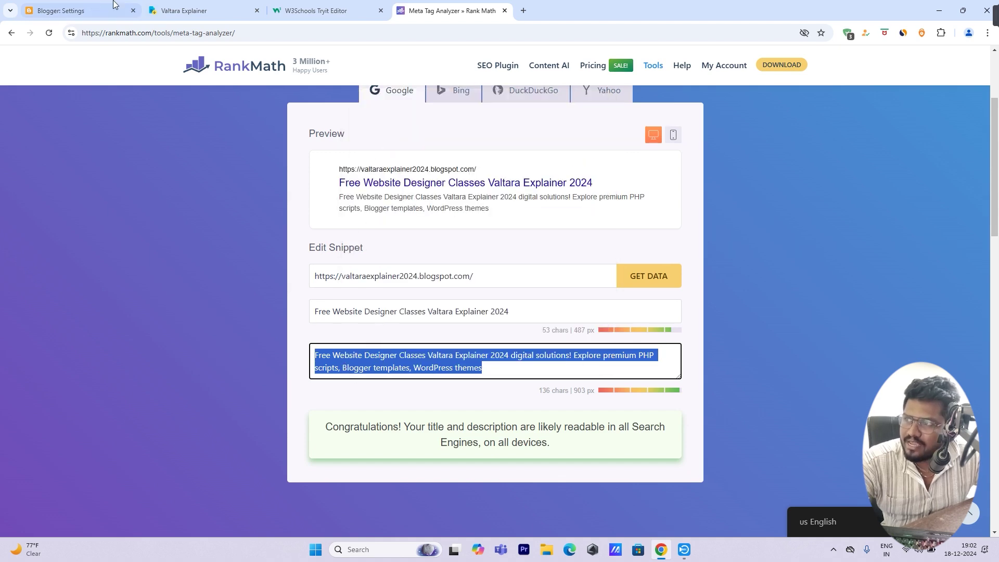
click(79, 10)
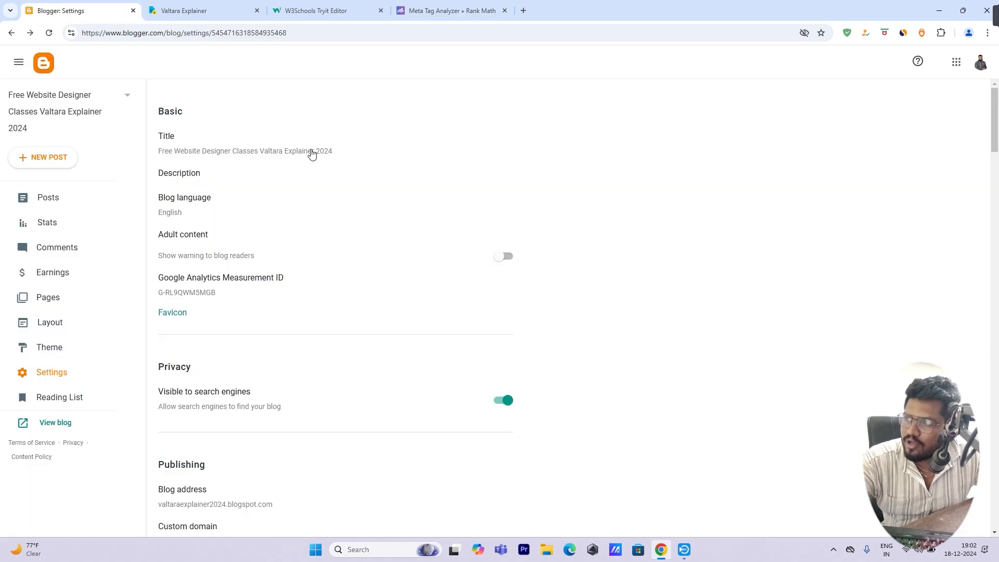
click(191, 174)
click(535, 344)
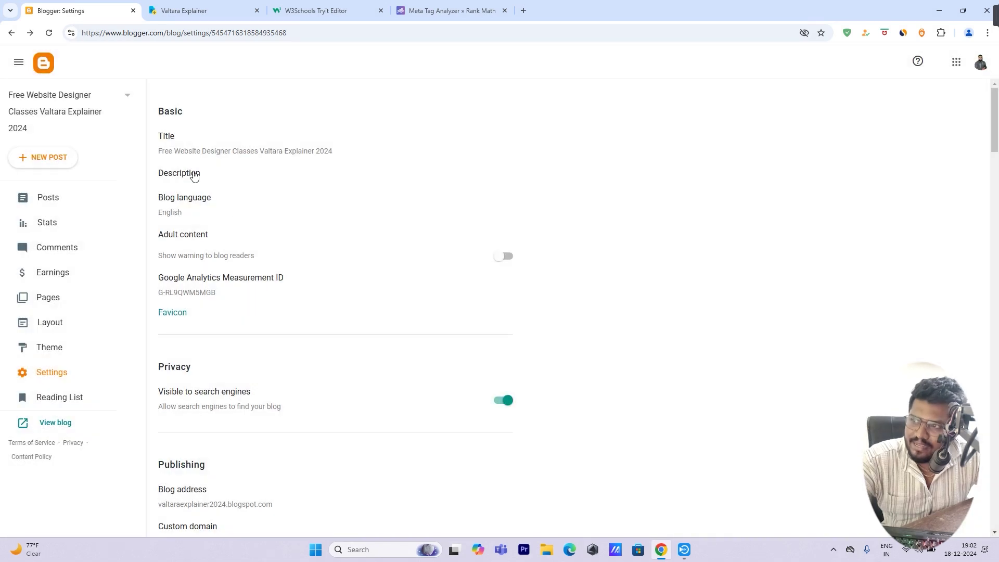
- Under the meta tags settings, replace the search description with the copied snippet description ending in "WordPress themes" and save it
scroll(341, 323, down, 15)
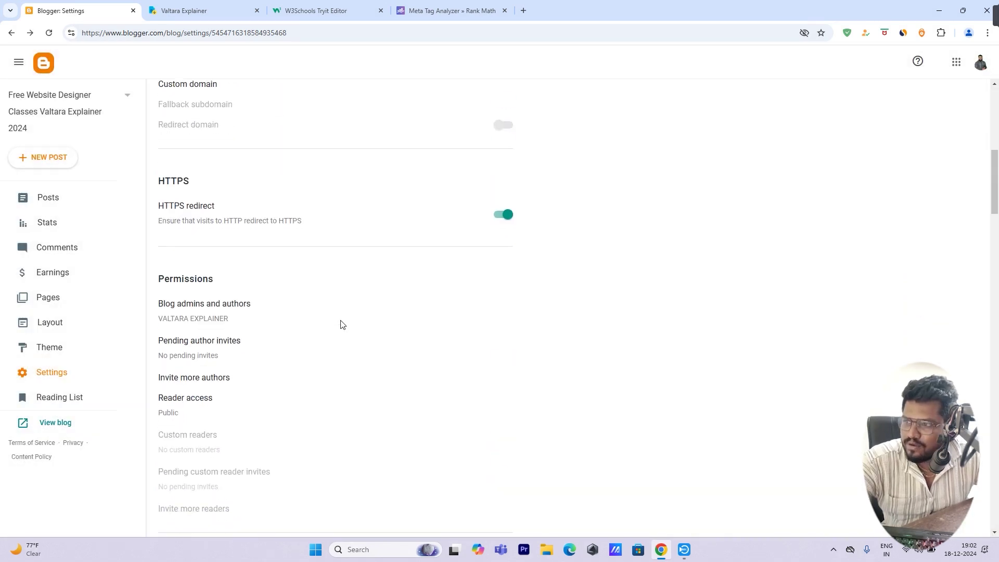
scroll(341, 324, down, 15)
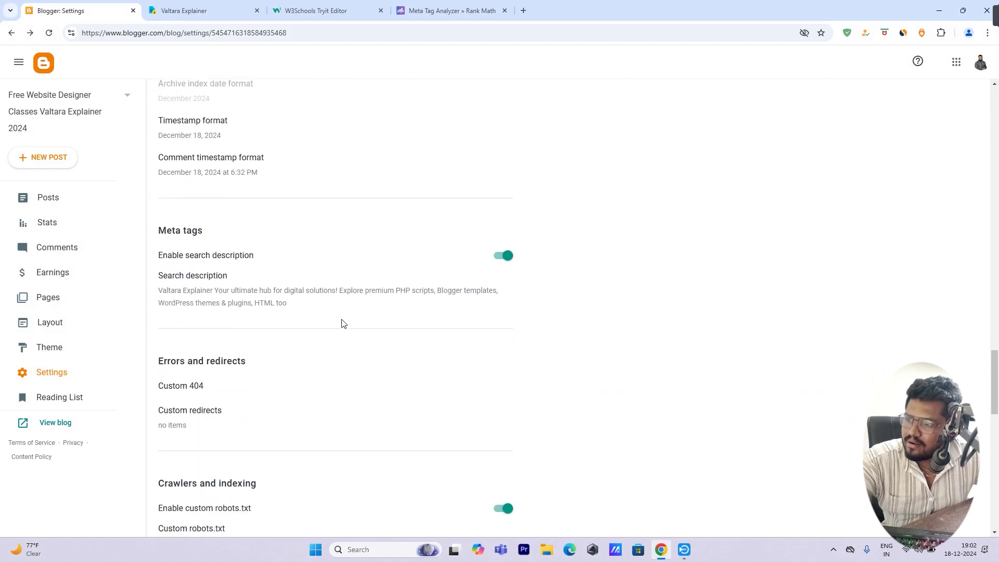
click(225, 292)
drag(431, 296, 408, 257)
right_click(424, 270)
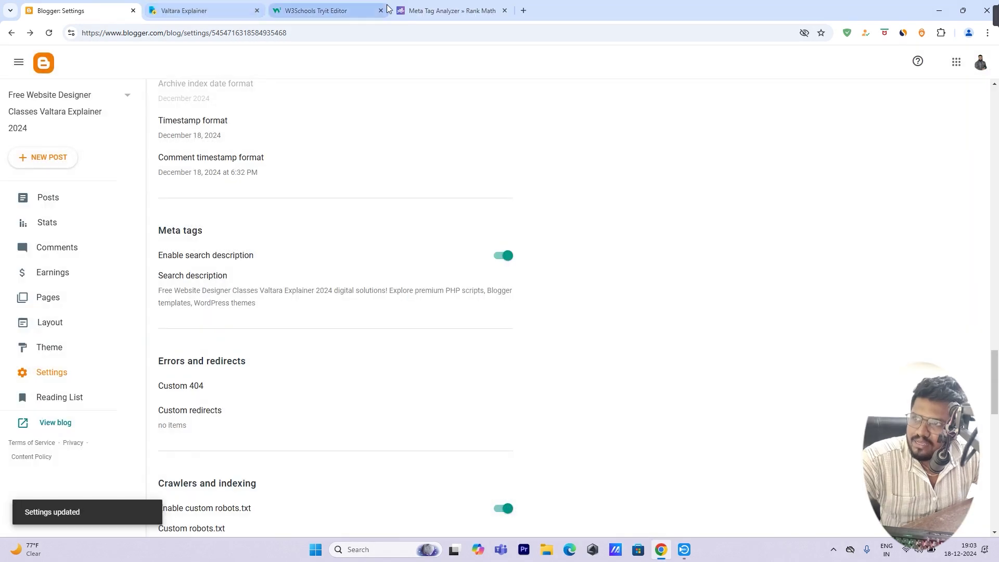
- Review the snippet in the Meta Tag Analyzer and compare it with the meta tags section of the Blogger settings
click(458, 11)
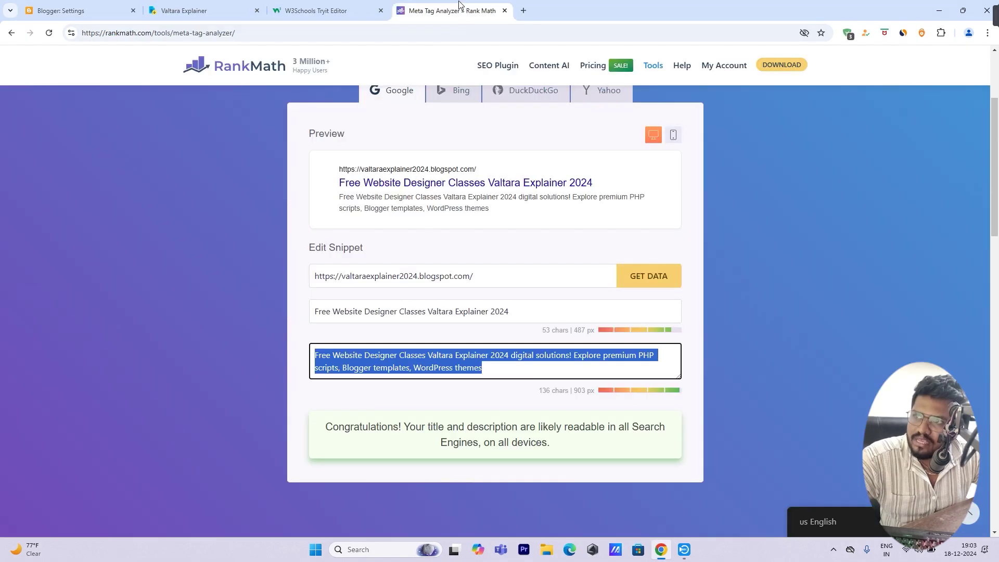
click(507, 265)
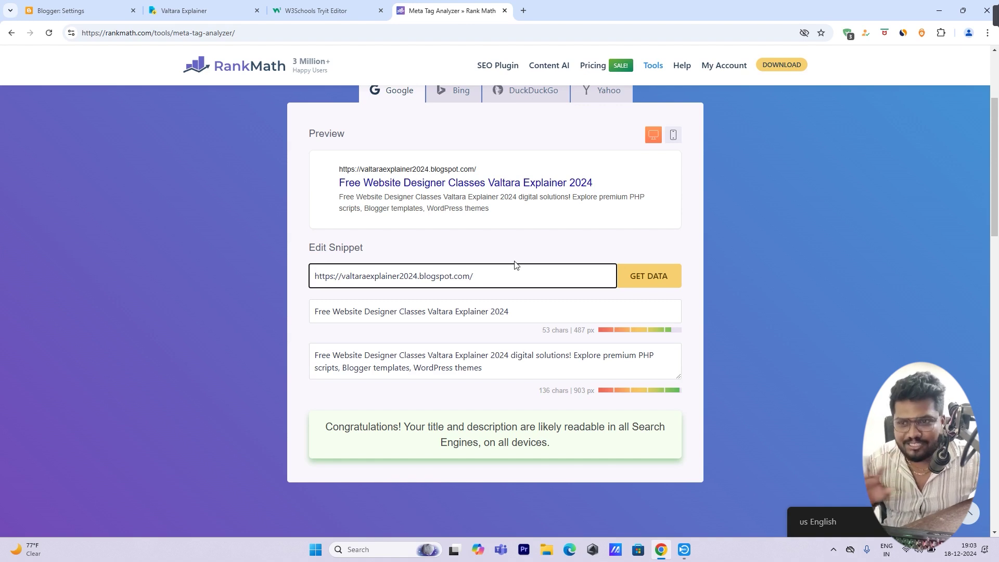
click(81, 8)
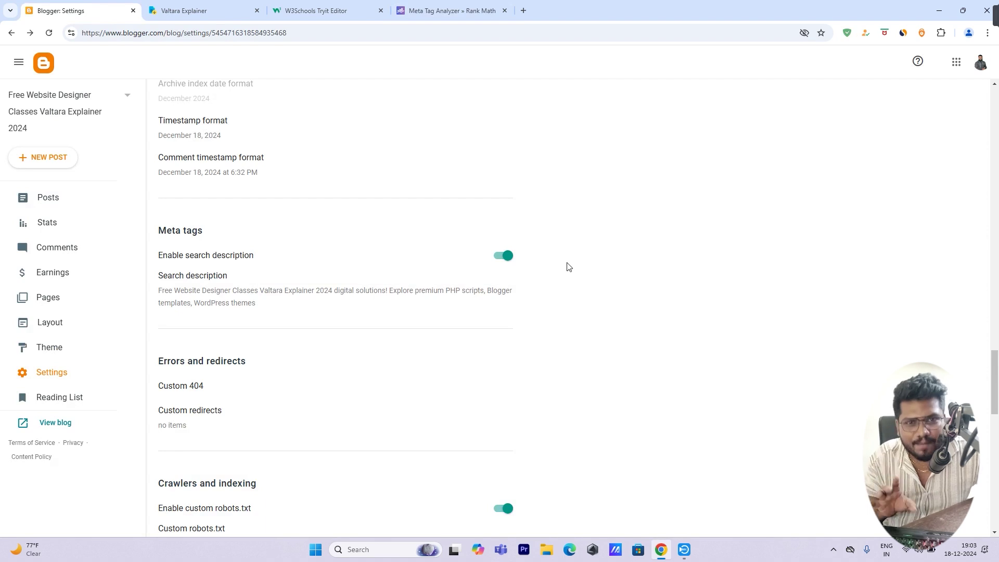
scroll(307, 281, up, 8)
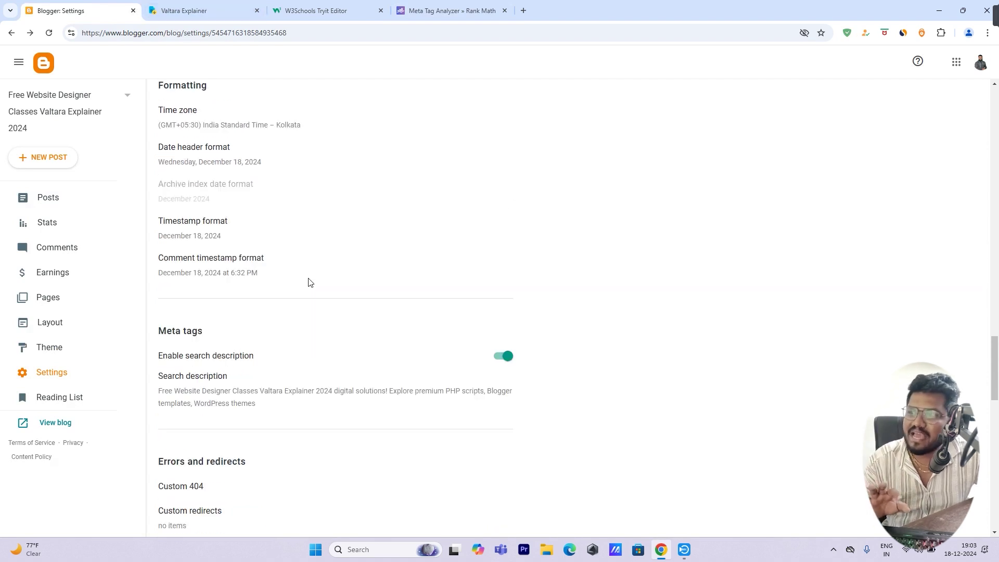
scroll(312, 292, down, 13)
scroll(313, 297, up, 2)
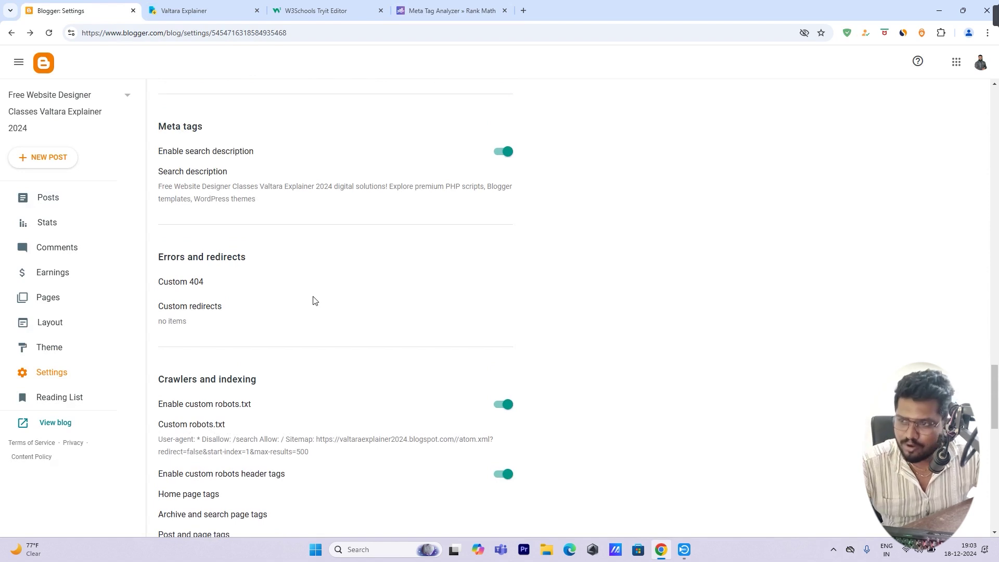
scroll(258, 323, up, 1)
- Switch to the W3Schools Tryit Editor and examine the example's HTML structure from the DOCTYPE line to the closing html tag
click(316, 7)
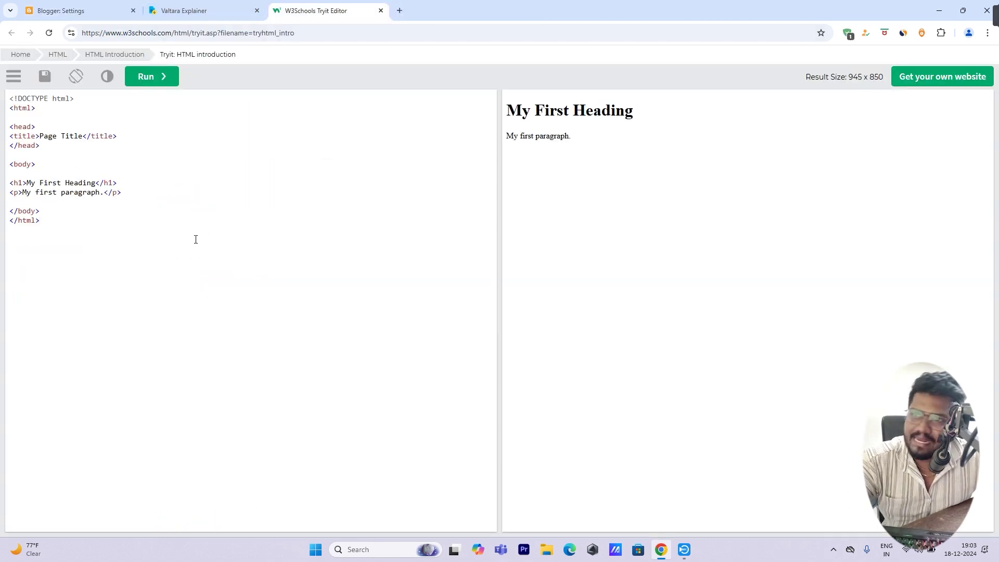
key(ctrl+plus)
key(ctrl+plus)
key(ctrl+plus)
key(ctrl+plus)
key(ctrl+plus)
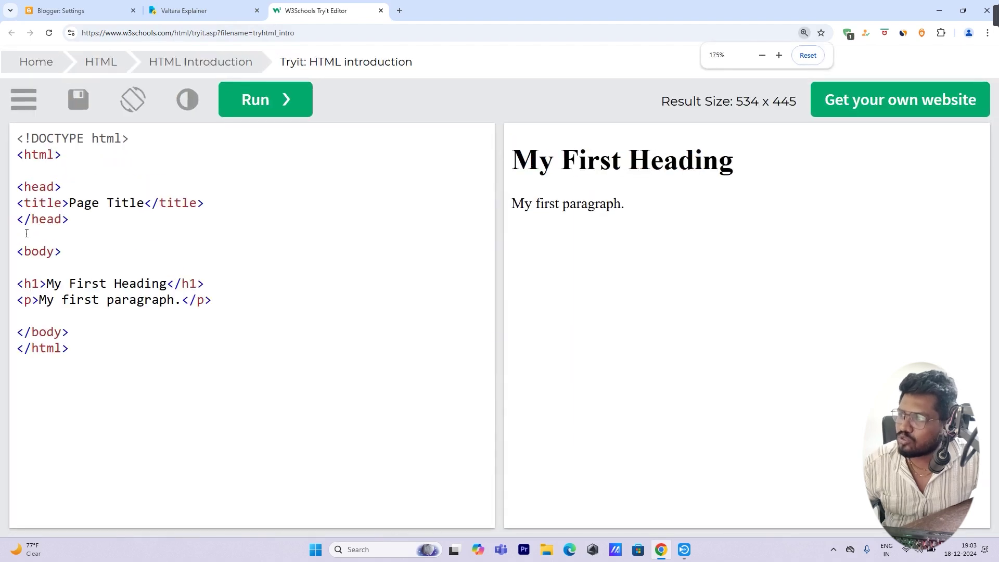
key(ctrl+plus)
key(ctrl+minus)
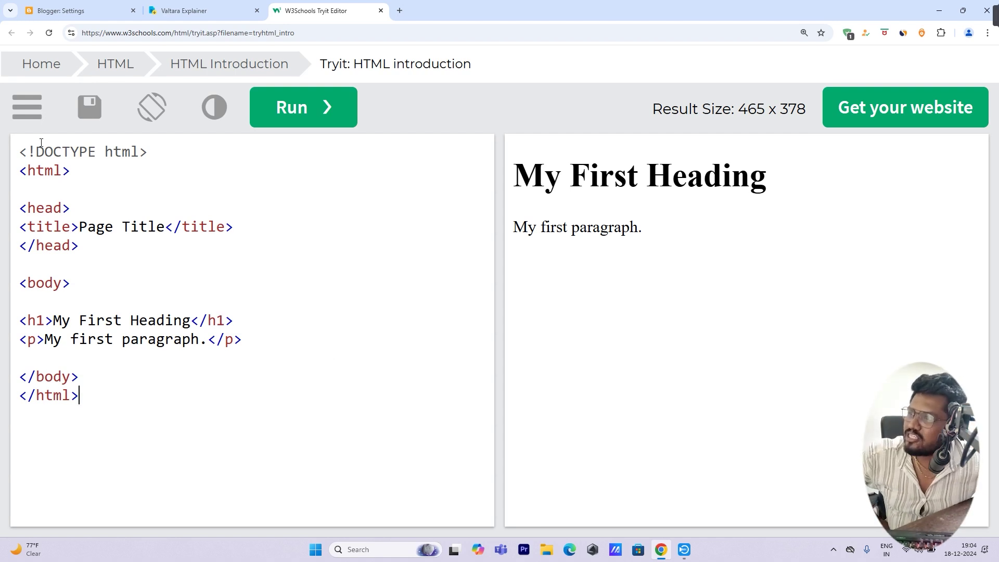
drag(17, 151, 102, 413)
click(111, 398)
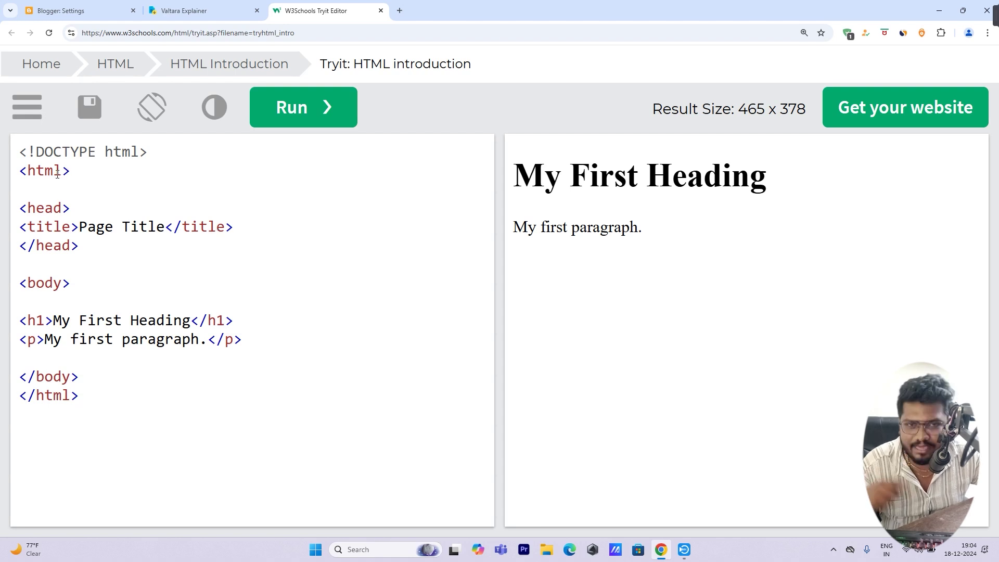
- Copy the "<html>" tag from the W3Schools example and open the HTML code of the Blogger blog's theme for editing
drag(19, 172, 84, 168)
right_click(72, 177)
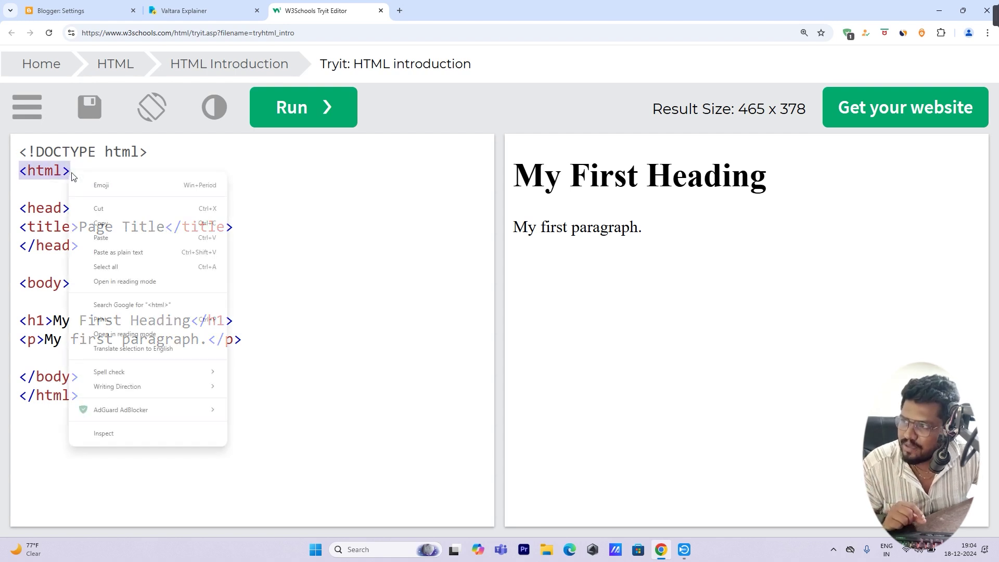
click(102, 222)
click(78, 8)
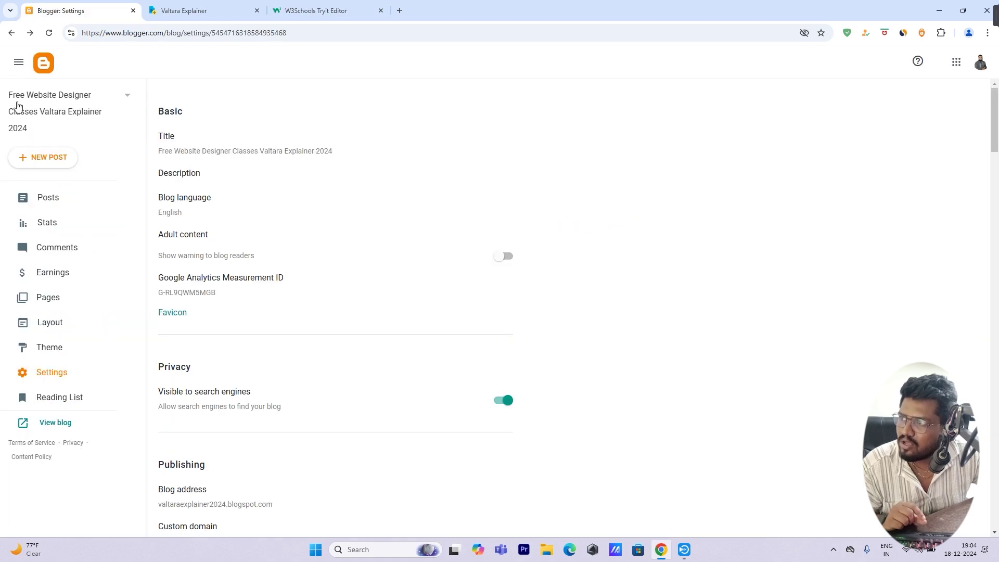
click(58, 348)
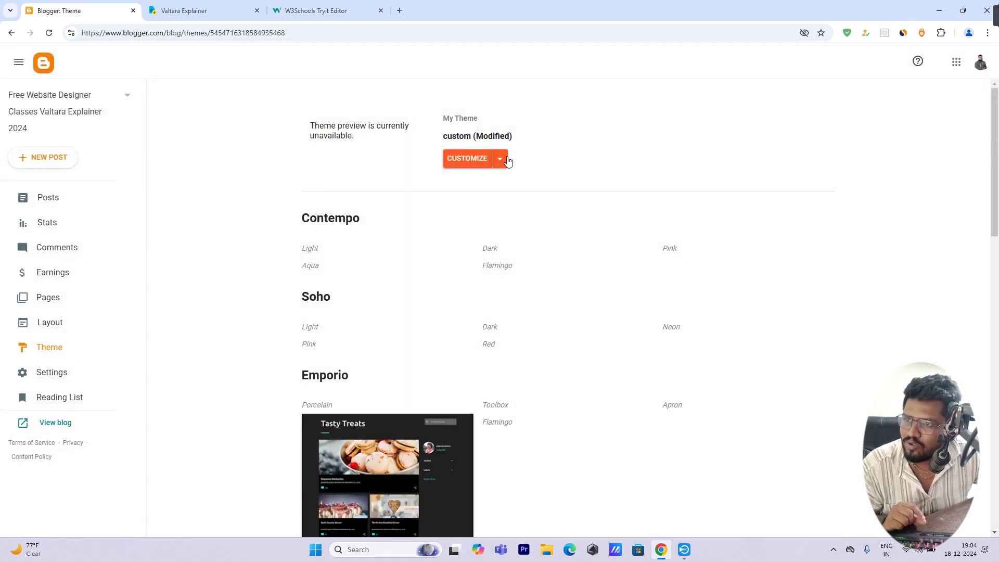
click(503, 164)
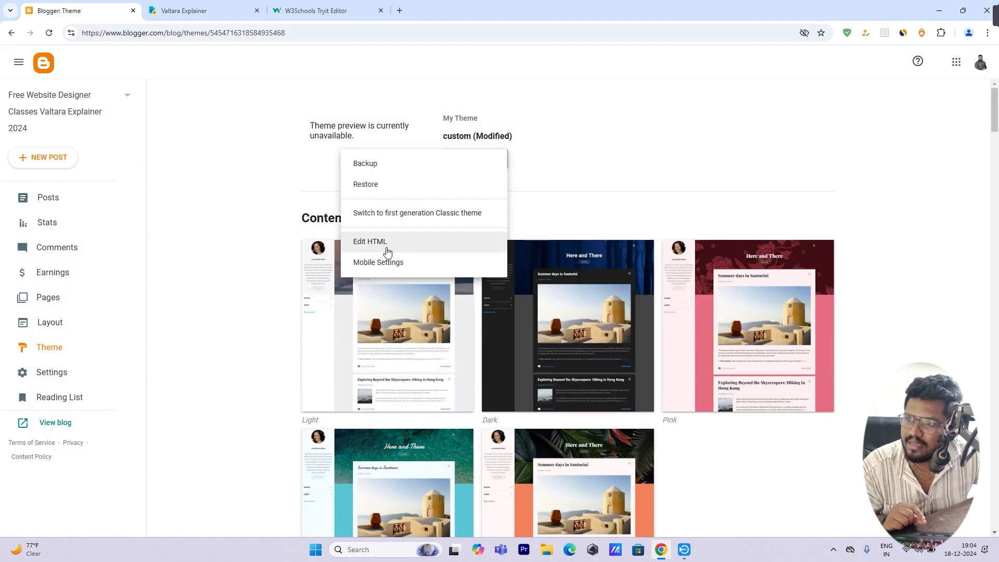
click(396, 243)
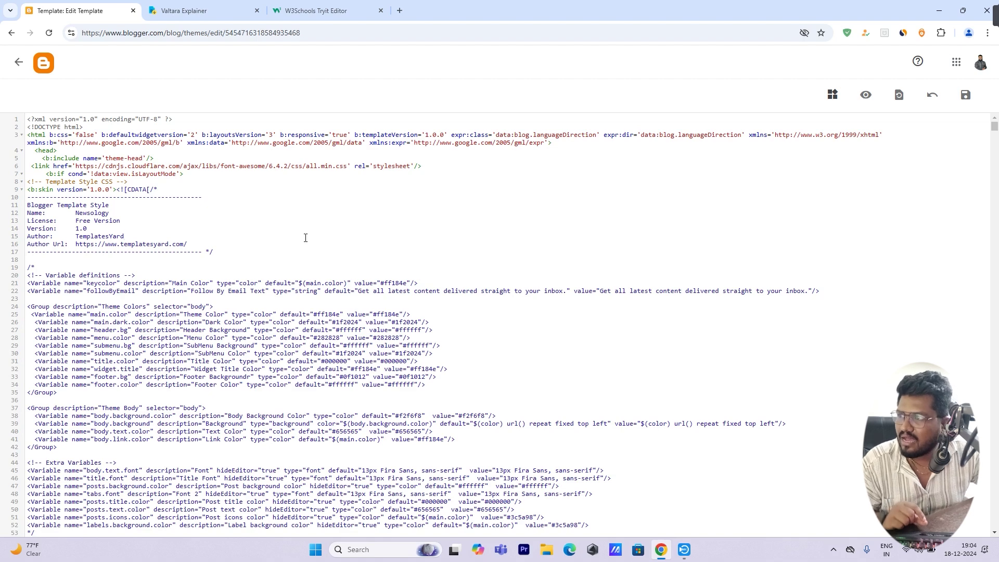
- Search the theme code for the opening html tag using "<html>" and the shortened term "<html"
key(ctrl+f)
key(ctrl+v)
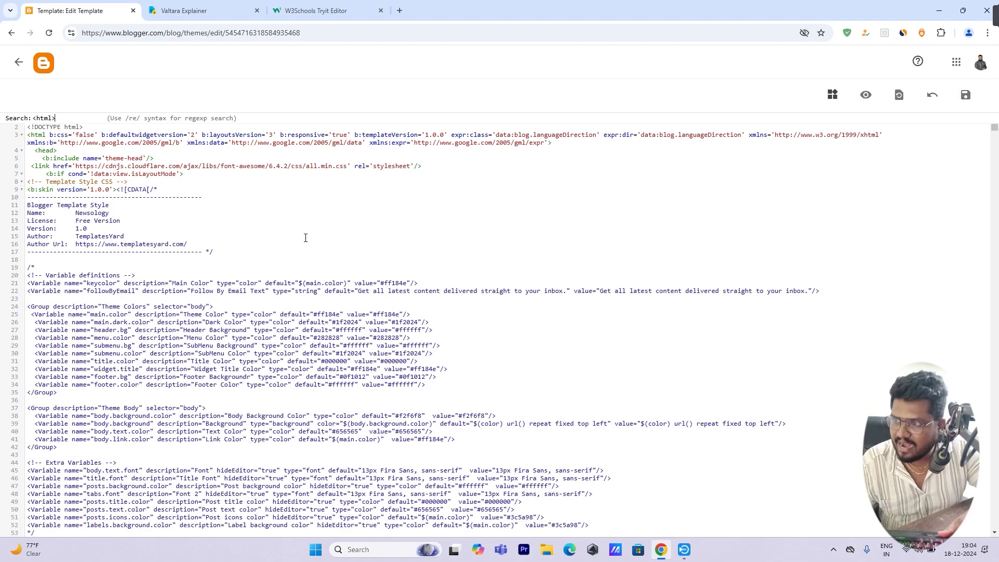
key(Return)
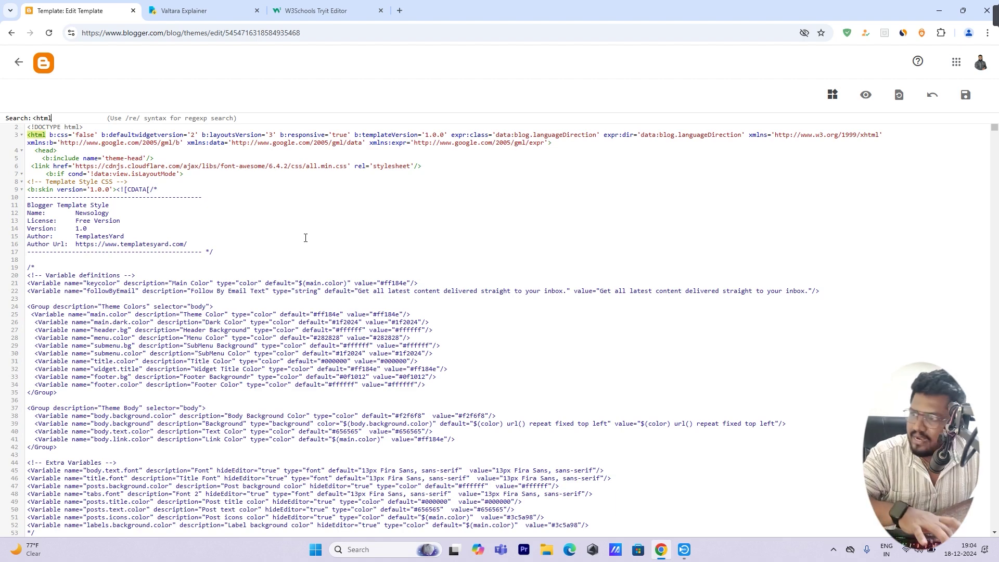
key(Escape)
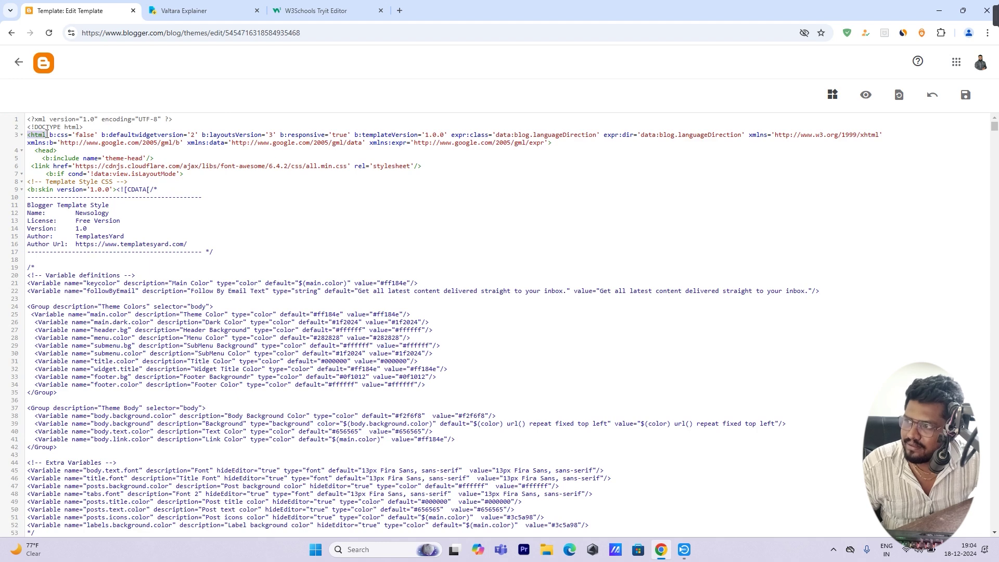
- Switch to the W3Schools example and copy the word "head" from its opening head tag
click(287, 13)
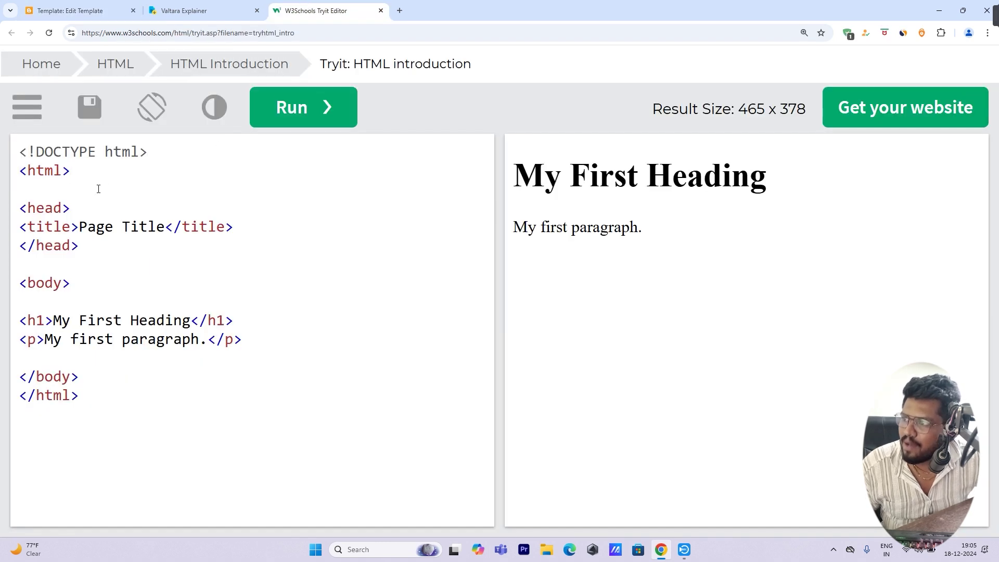
drag(33, 212, 62, 211)
right_click(61, 210)
click(93, 262)
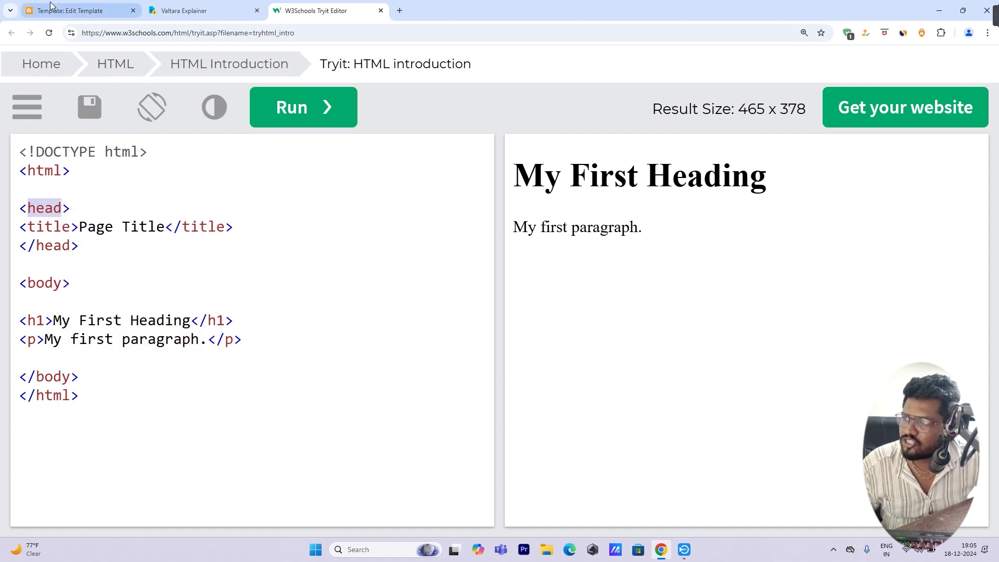
- Back in the Blogger theme code, search for the copied "head" and close the search
click(71, 11)
click(328, 253)
key(ctrl+f)
key(ctrl+v)
key(Return)
key(Escape)
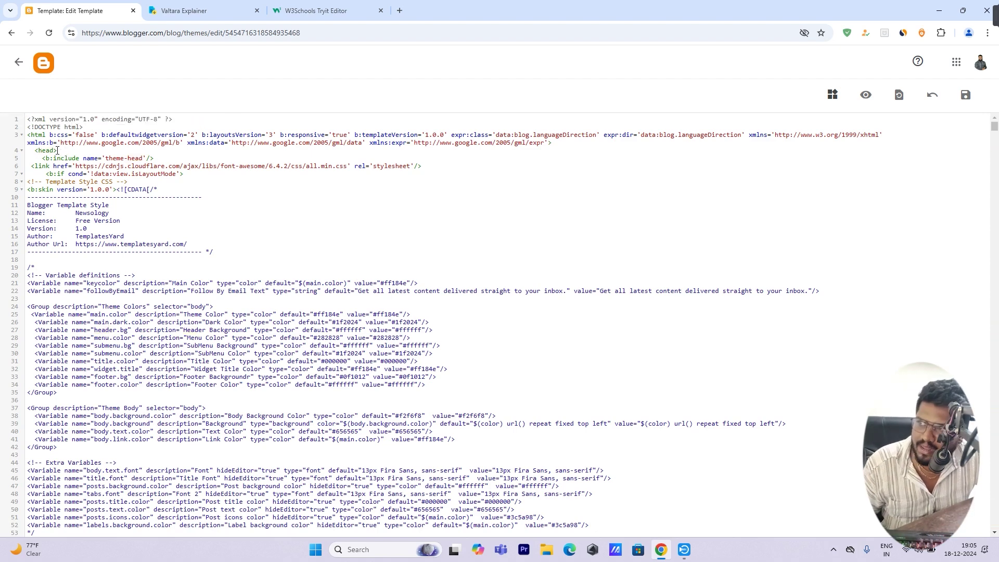
- Switch to the W3Schools example and copy its opening "<body>" tag
click(293, 6)
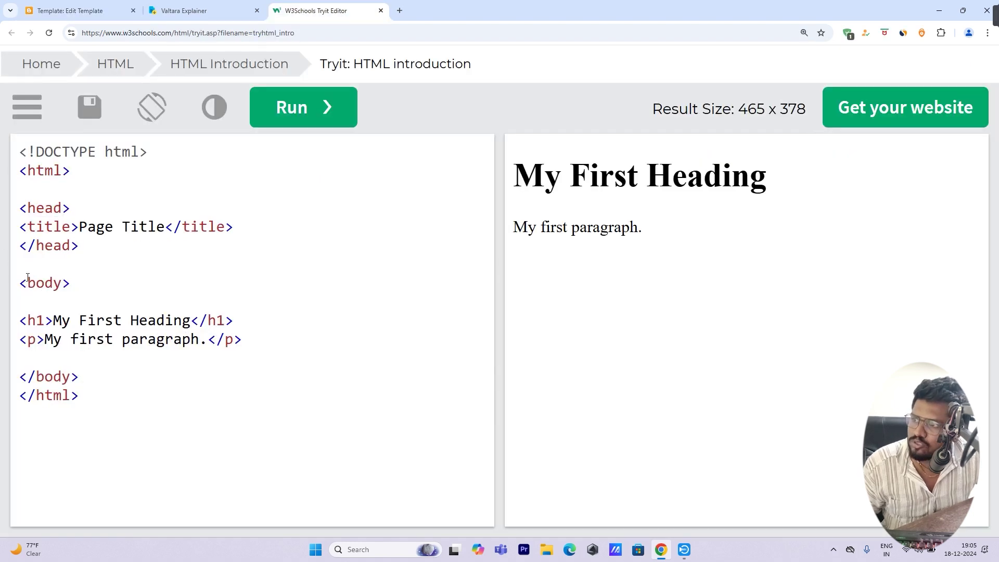
drag(19, 282, 92, 282)
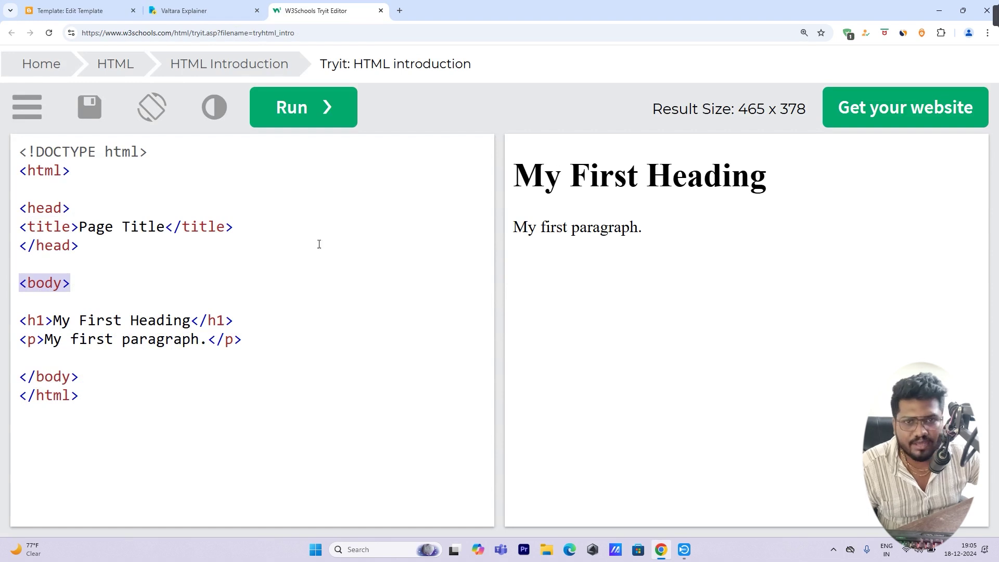
right_click(37, 285)
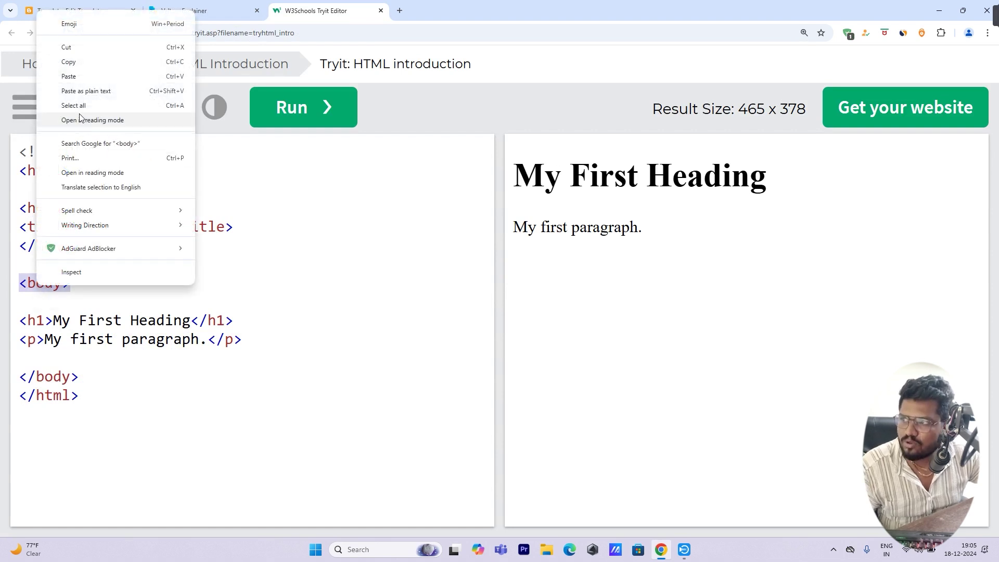
click(75, 64)
- Back in the Blogger theme code, look up the opening body tag with "<body>" and "<body", and return to the theme page
click(95, 10)
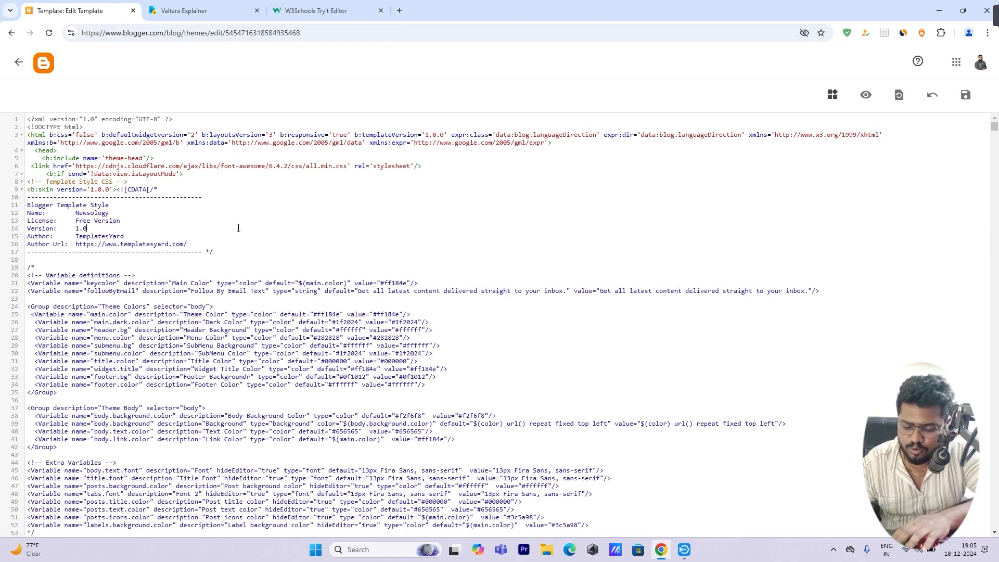
key(ctrl+f)
key(ctrl+v)
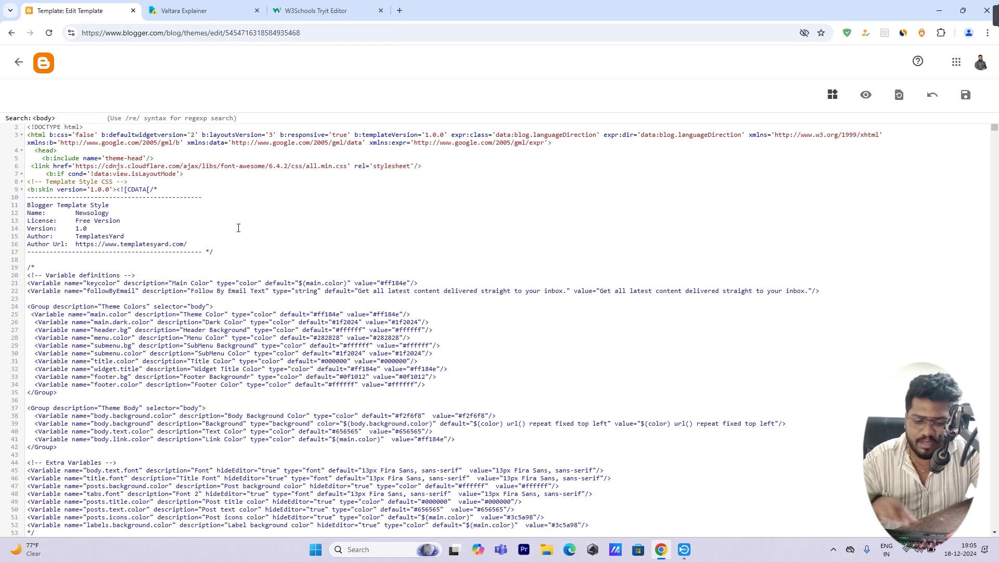
key(Return)
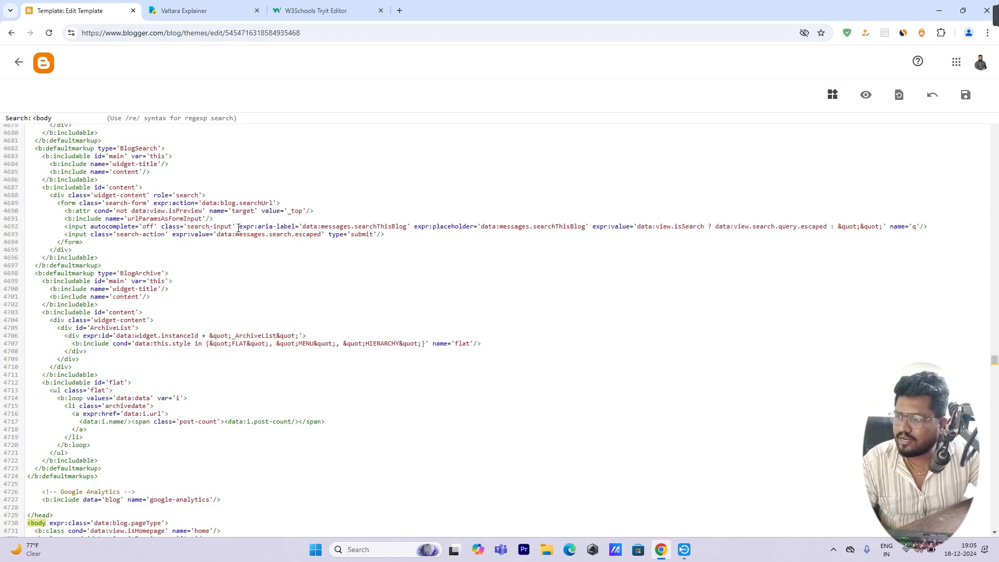
scroll(16, 281, down, 4)
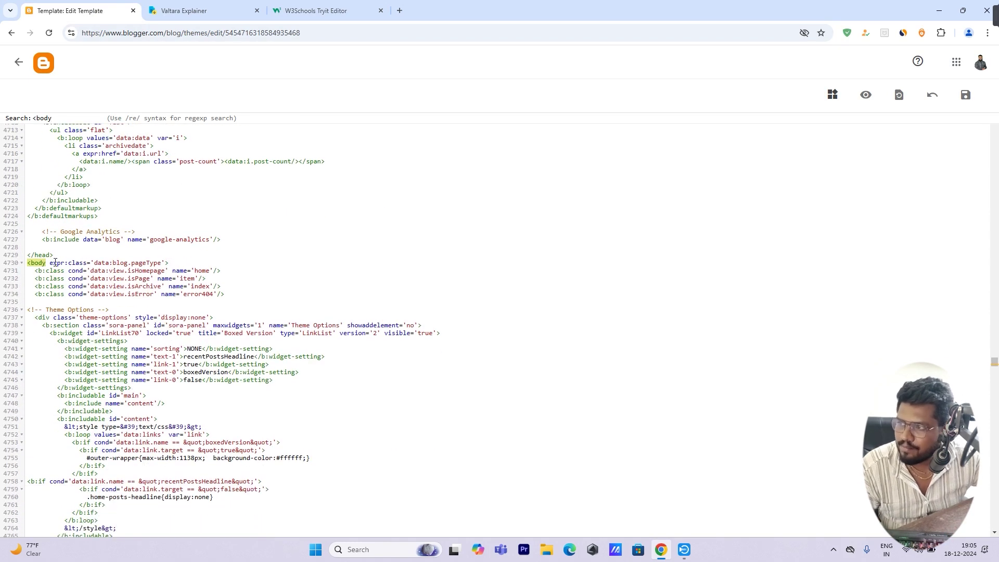
scroll(118, 310, up, 1)
click(19, 62)
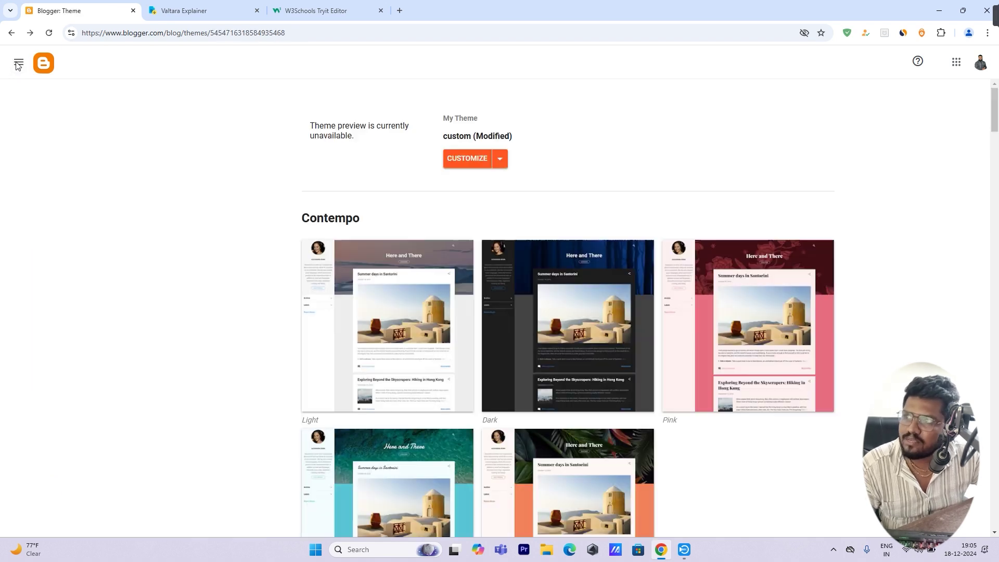
- Switch to the W3Schools example and insert two blank lines below the opening head tag
click(333, 11)
click(125, 260)
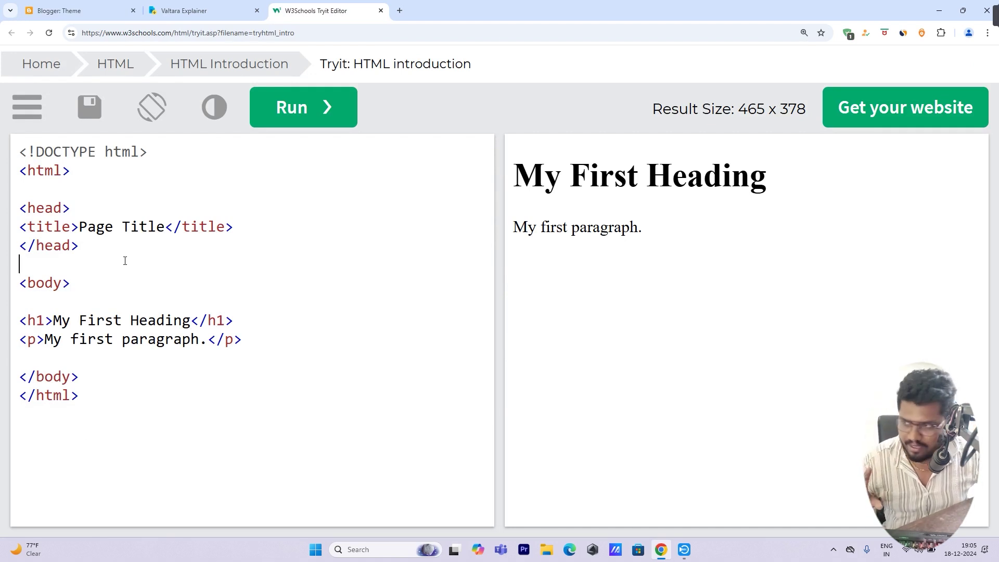
click(90, 173)
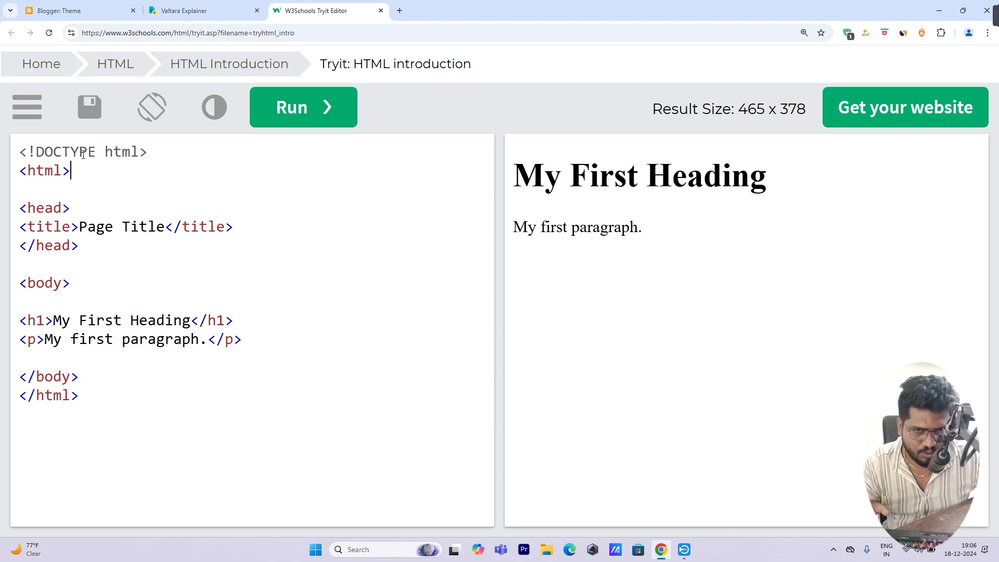
click(99, 168)
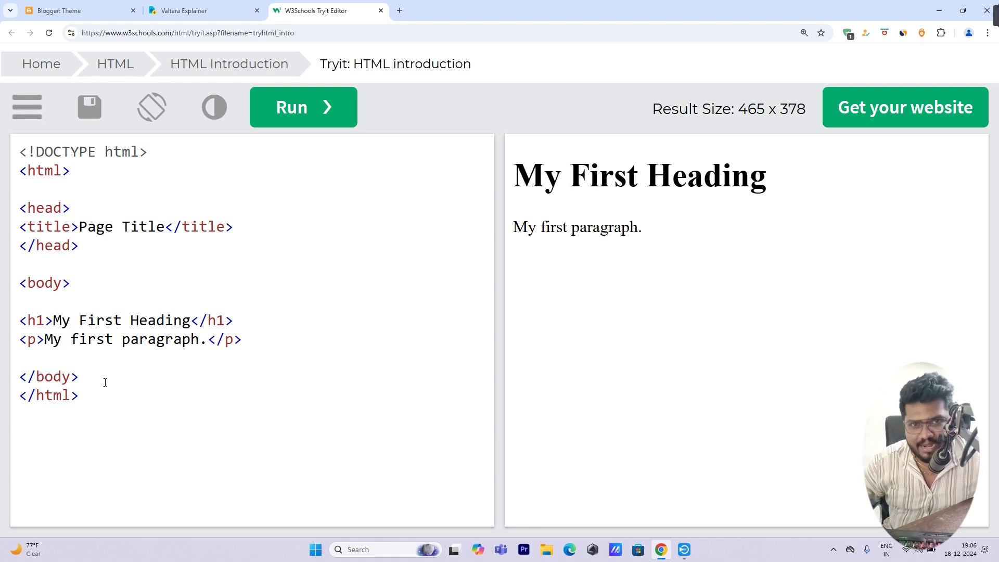
click(89, 210)
key(Return)
key(Return)
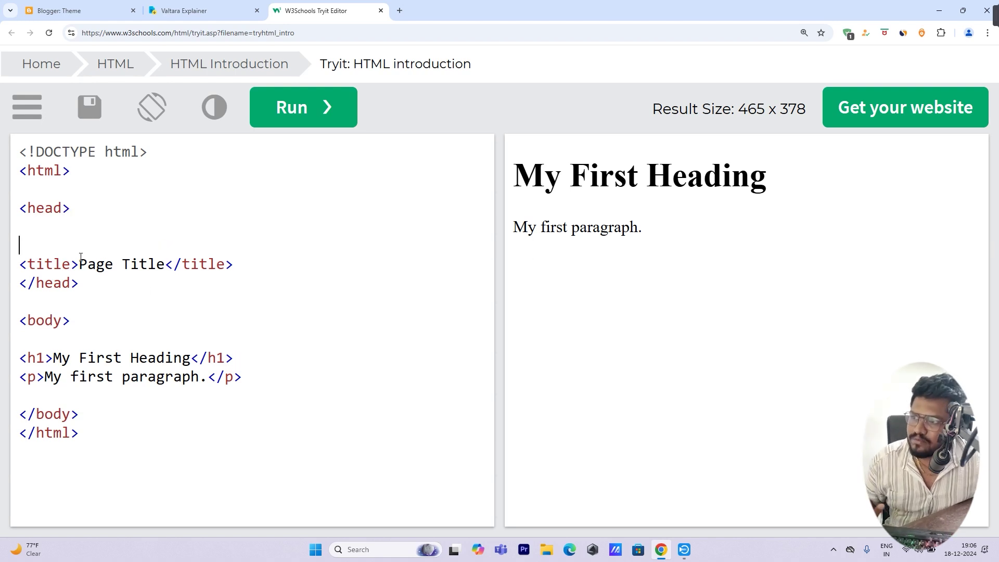
- Insert a blank line after the page title element and another directly below the opening body tag
drag(80, 266, 167, 266)
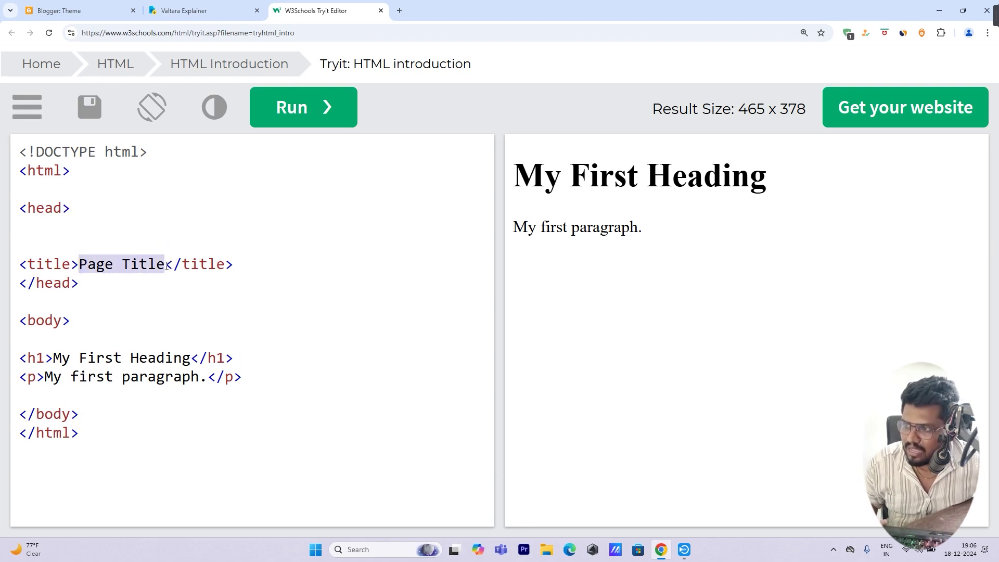
click(263, 267)
key(Return)
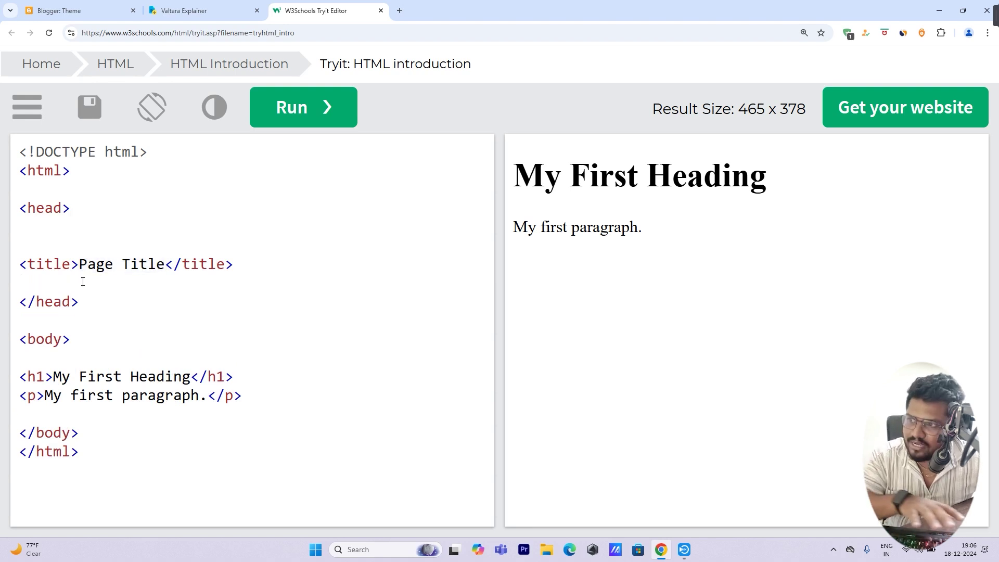
drag(80, 266, 165, 266)
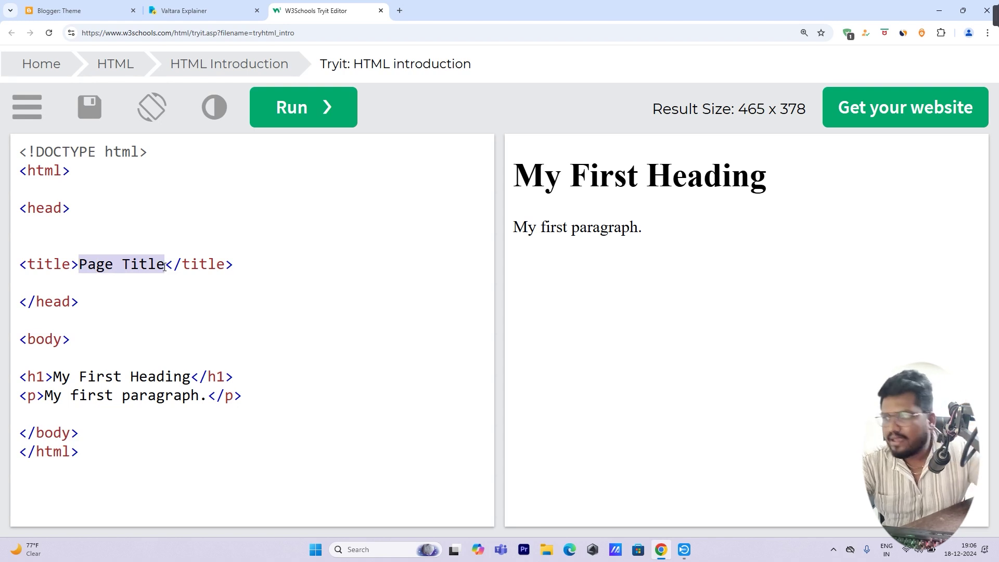
click(242, 260)
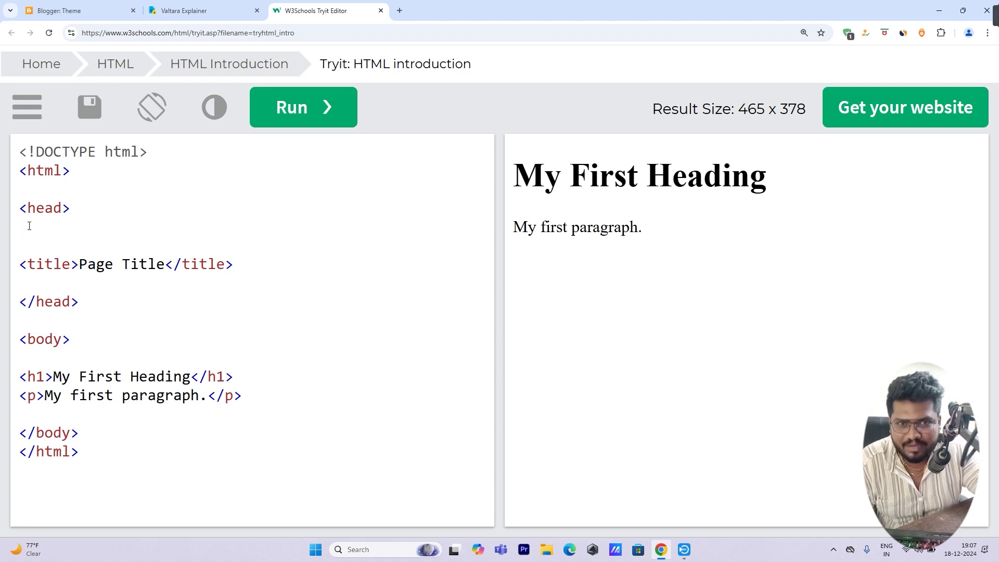
click(84, 341)
key(Return)
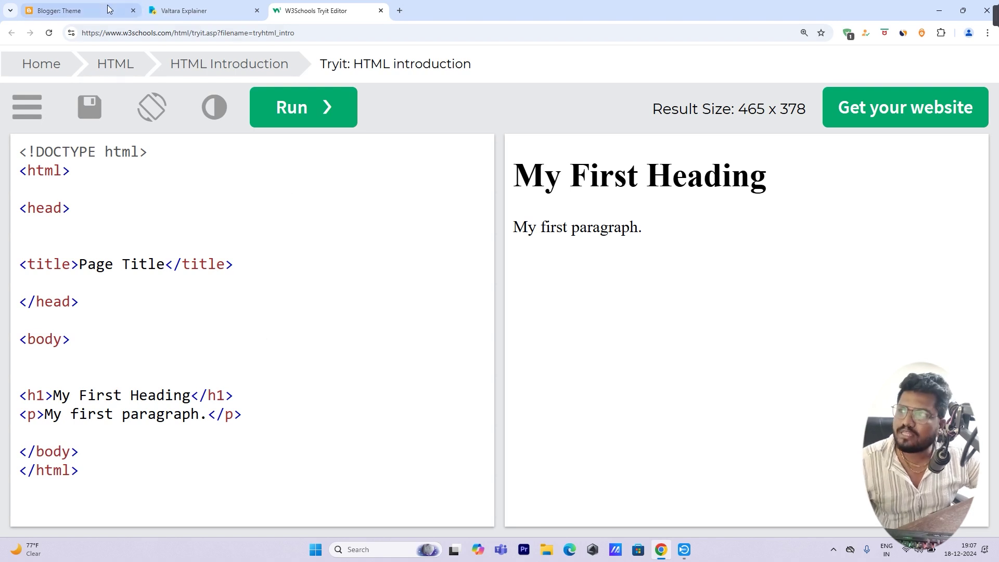
- Switch to Blogger to view the blog's list of posts, and return to the W3Schools example
click(78, 10)
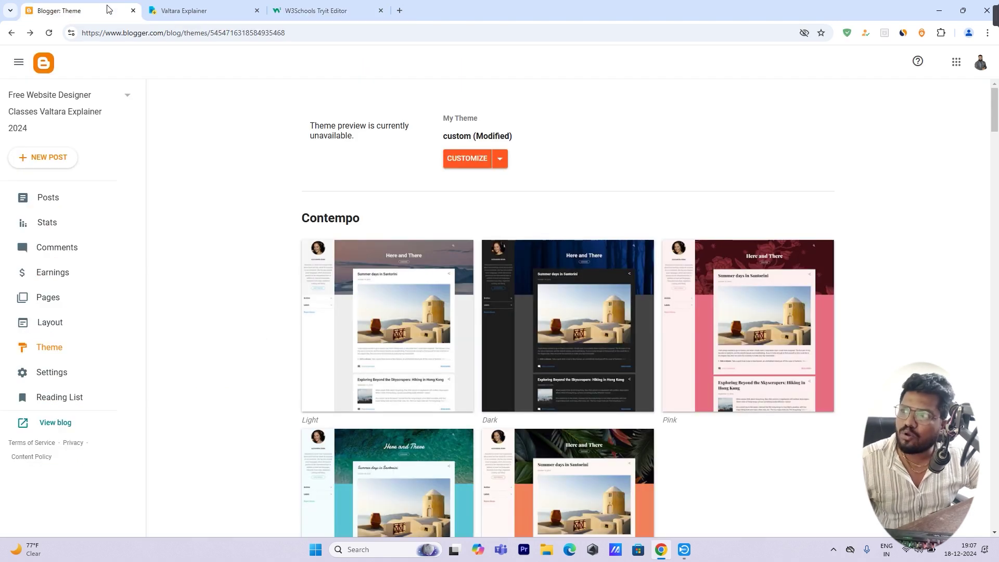
click(55, 198)
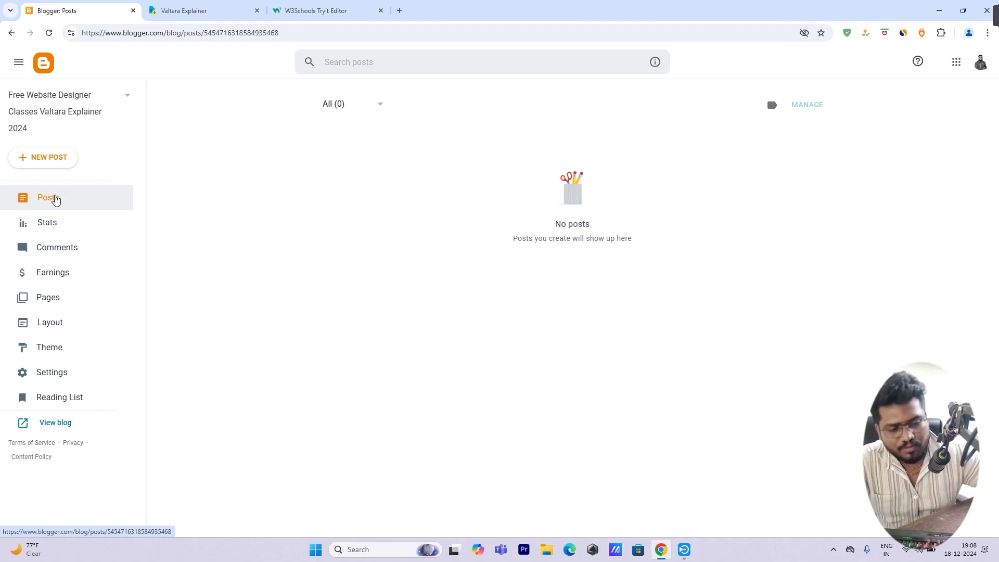
click(297, 9)
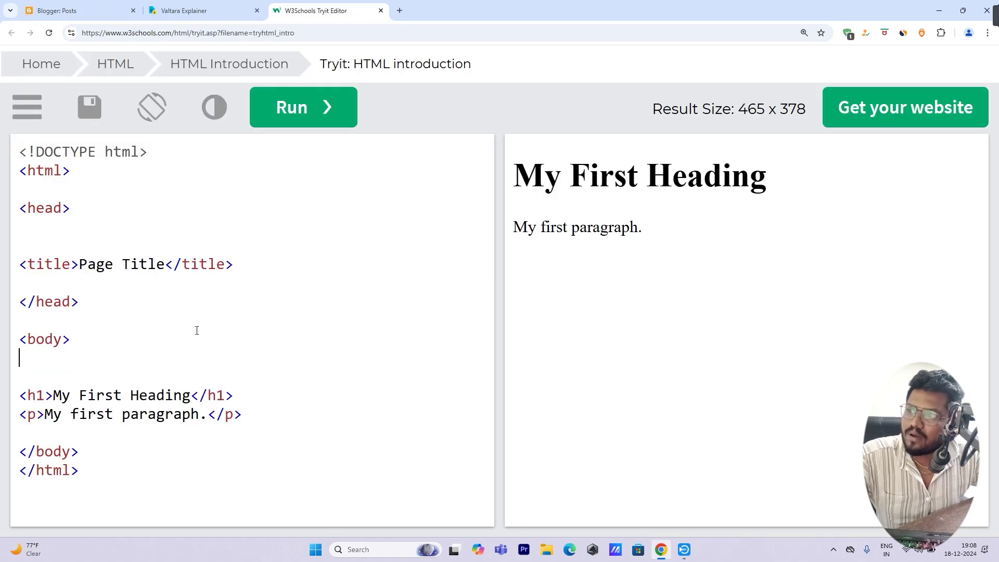